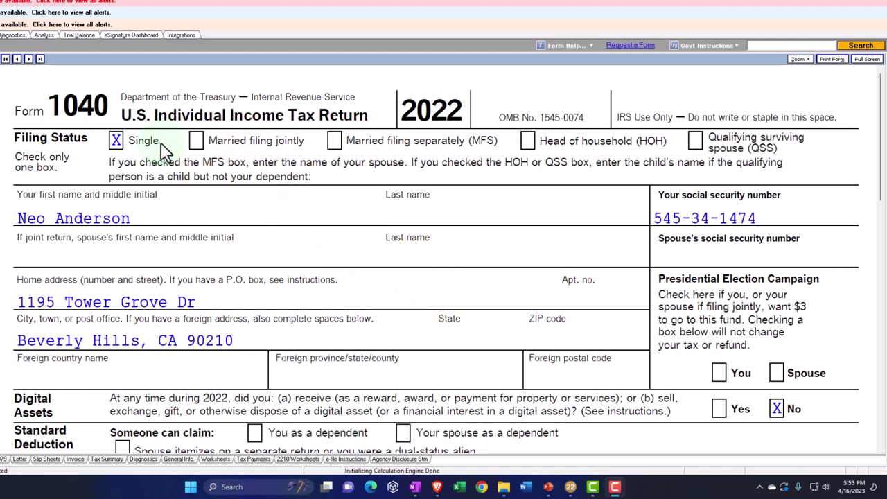
# Review the filing status, income and standard deduction lines on page 1 of Form 1040.
pyautogui.scroll(-5, 270, 201)
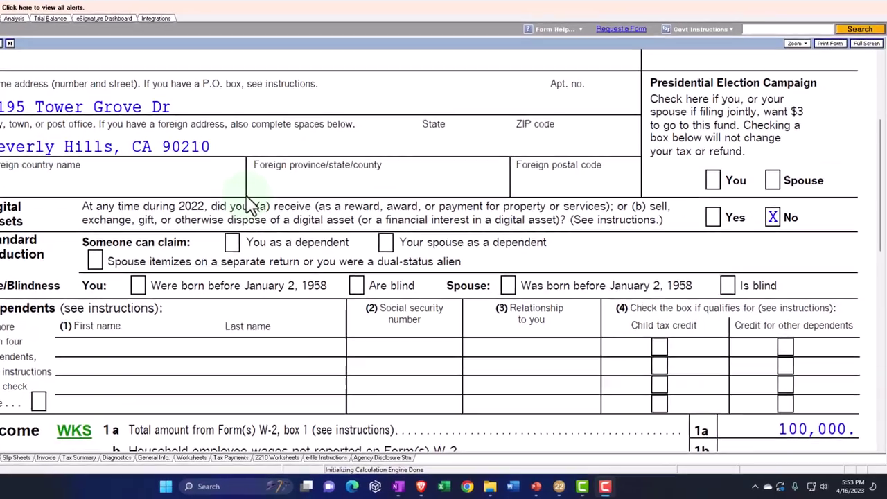
pyautogui.scroll(-5, 274, 215)
pyautogui.scroll(-2, 170, 170)
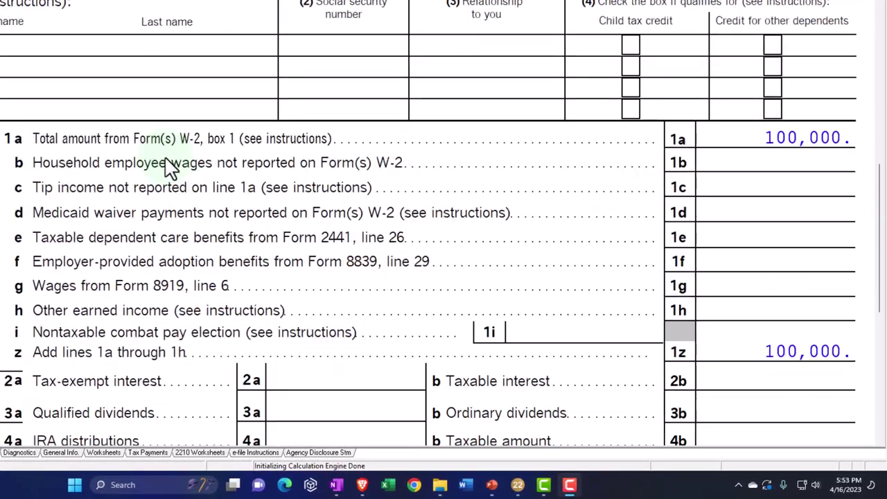
pyautogui.scroll(-4, 708, 123)
pyautogui.scroll(-4, 707, 123)
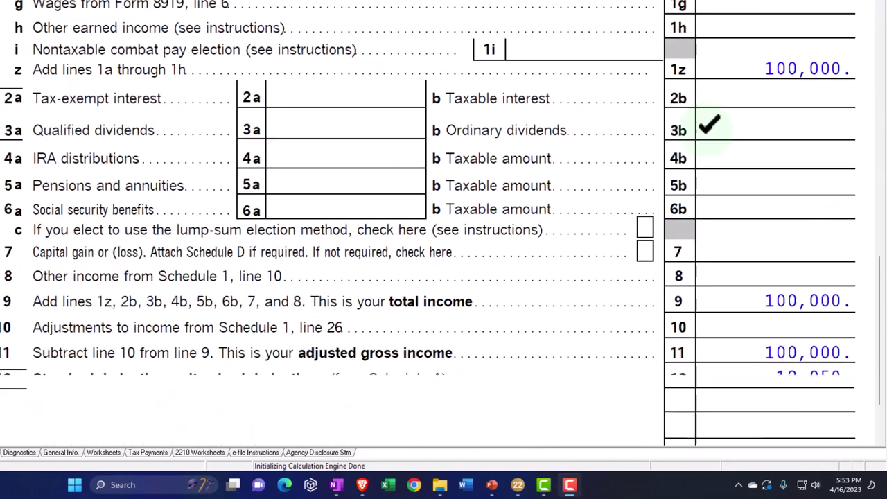
pyautogui.scroll(-2, 714, 361)
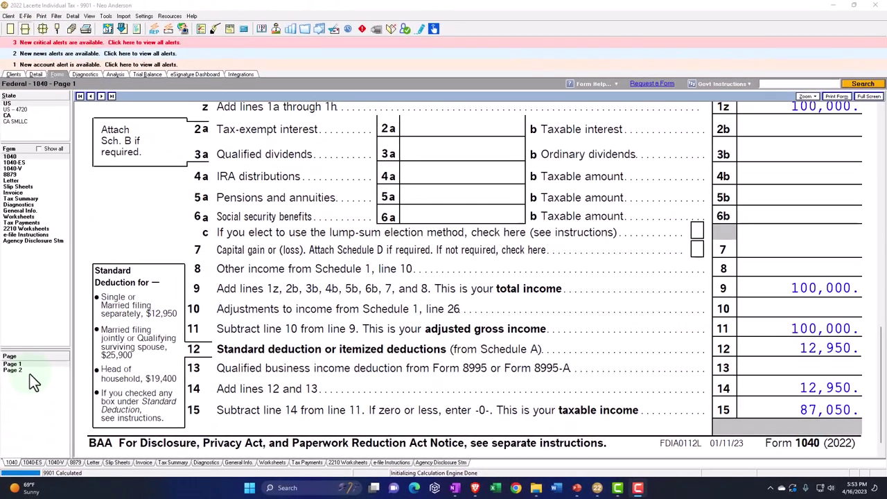
# Examine the tax, credits and payments lines on page 2 of Form 1040, and return to page 1.
pyautogui.click(10, 371)
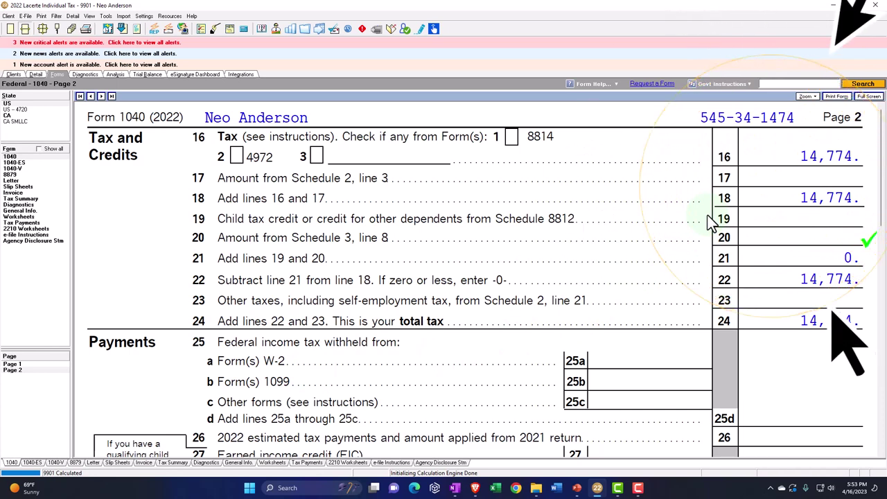
pyautogui.scroll(-3, 711, 222)
pyautogui.scroll(2, 711, 221)
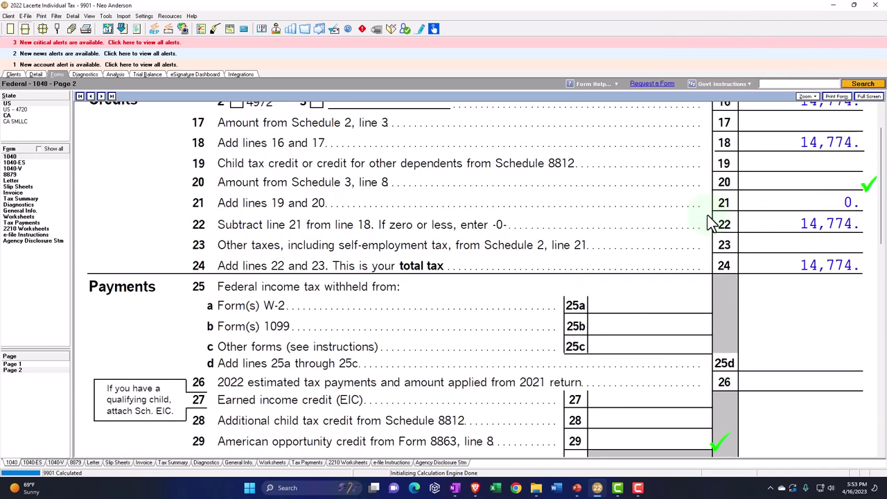
pyautogui.scroll(2, 710, 222)
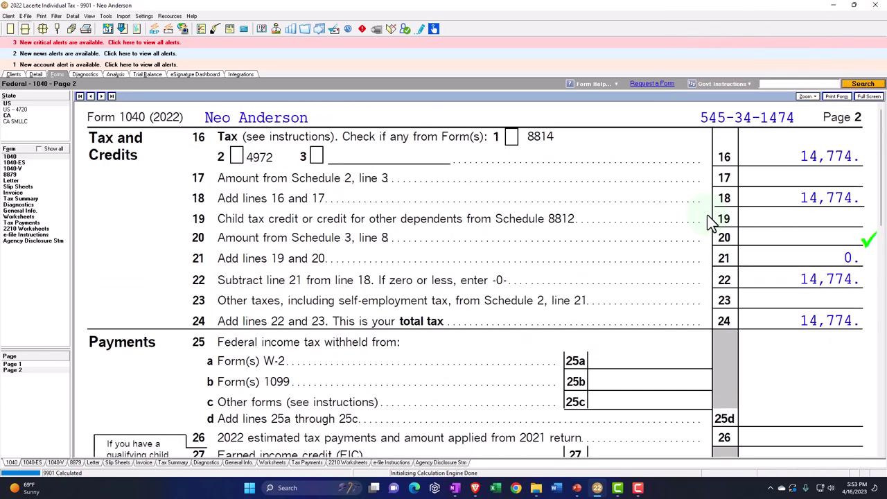
pyautogui.click(20, 366)
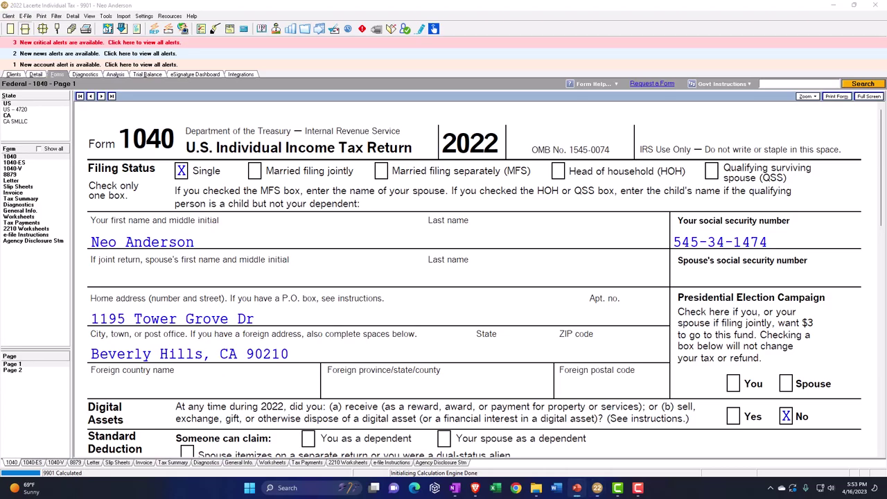
pyautogui.moveTo(886, 239); pyautogui.dragTo(452, 10)
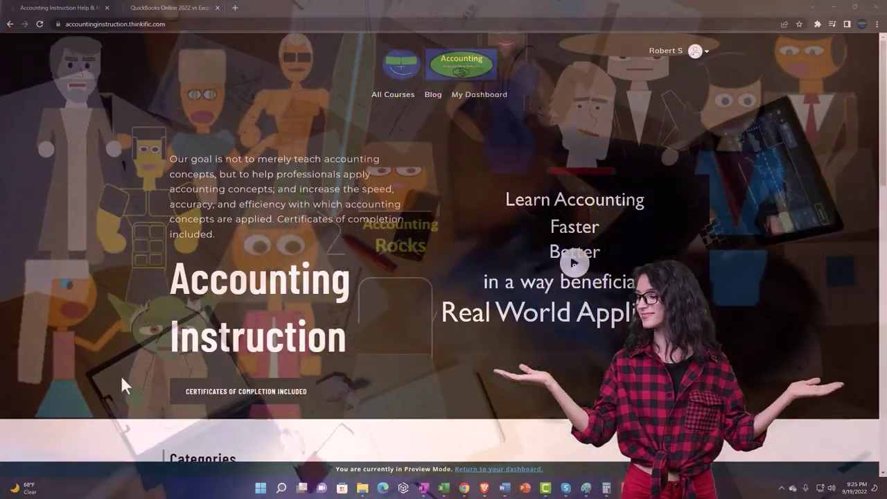
# Browse the Accounting Instruction course categories in the web browser and inspect the OneNote - Getting Started 2022 section of the QuickBooks Online course.
pyautogui.scroll(-7, 123, 386)
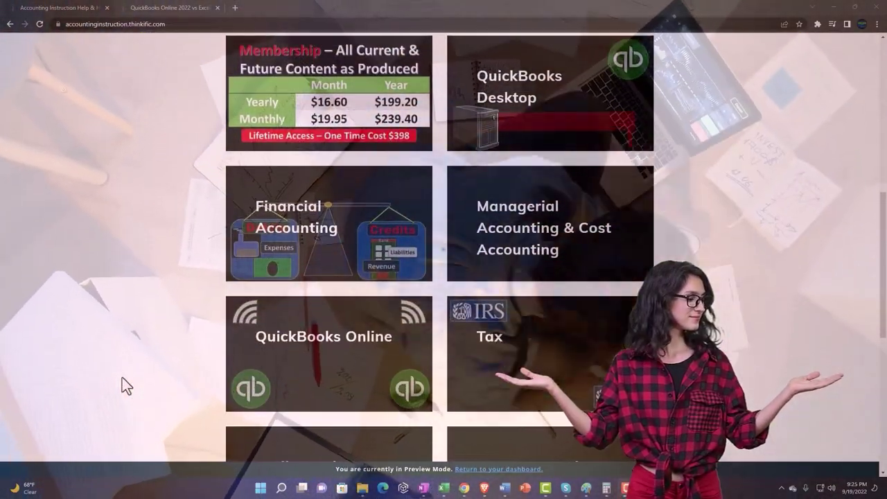
pyautogui.scroll(-5, 122, 379)
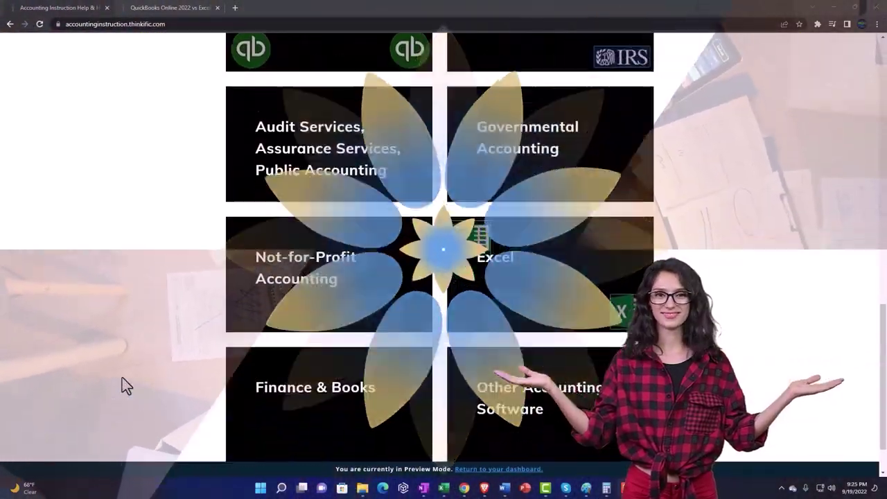
pyautogui.scroll(-1, 122, 386)
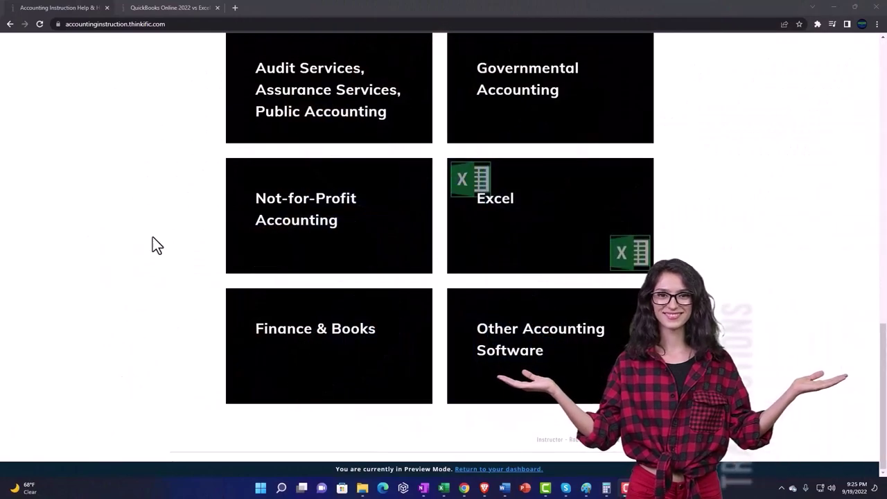
pyautogui.click(158, 8)
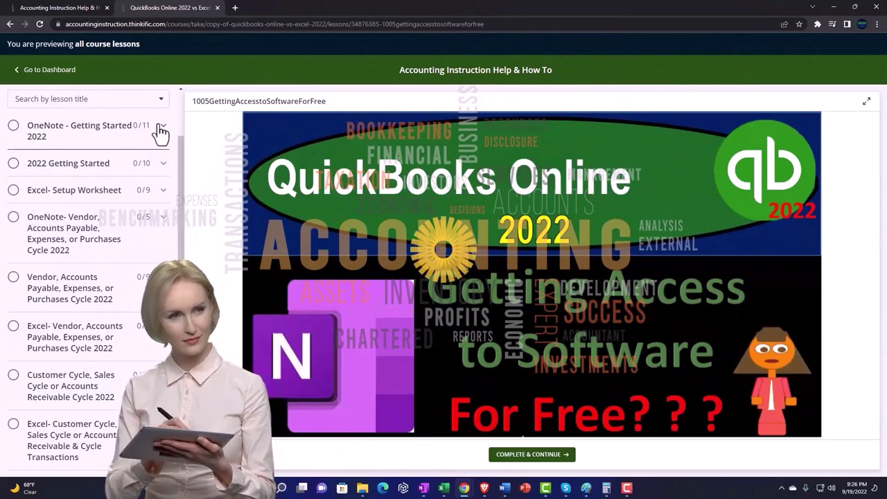
pyautogui.click(161, 128)
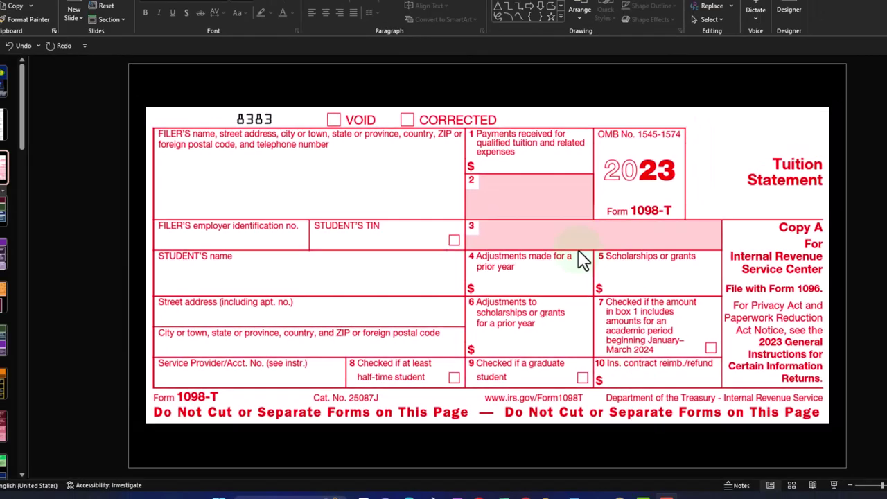
# Switch to Lacerte and examine the Education Credits (1098-T) entries for the student, disqualifiers, school and current year expenses.
pyautogui.moveTo(298, 5); pyautogui.dragTo(884, 389)
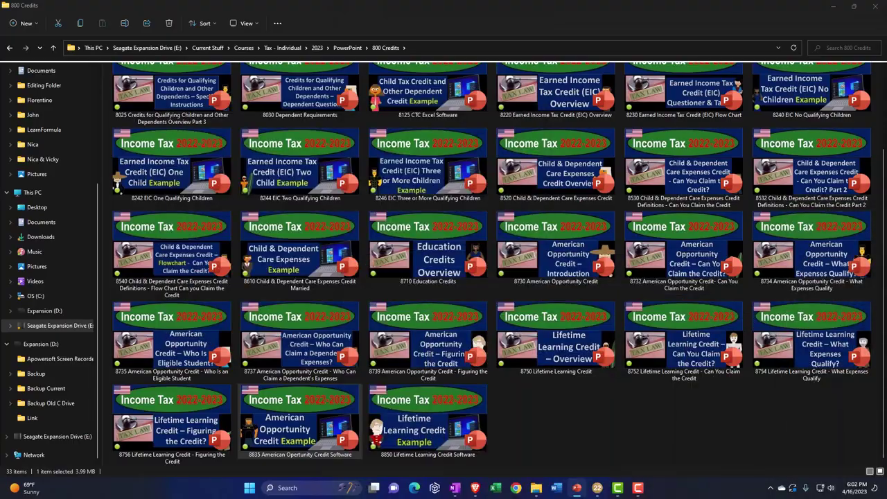
pyautogui.click(597, 488)
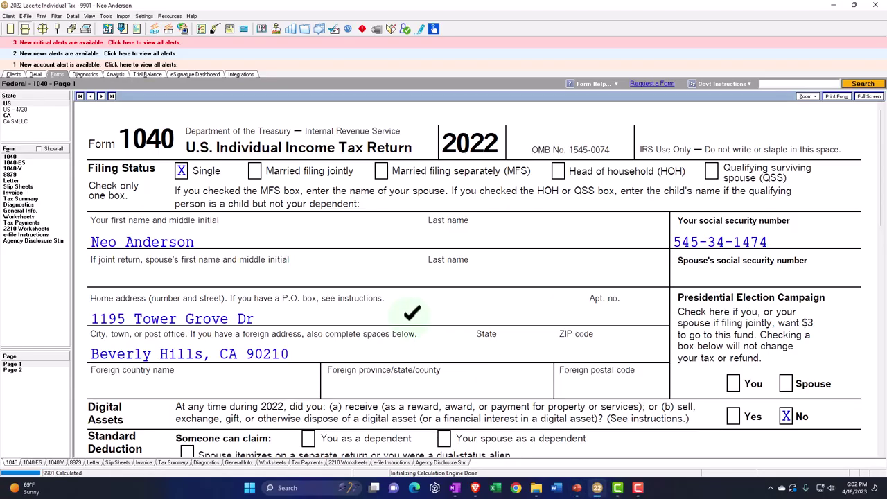
pyautogui.doubleClick(199, 175)
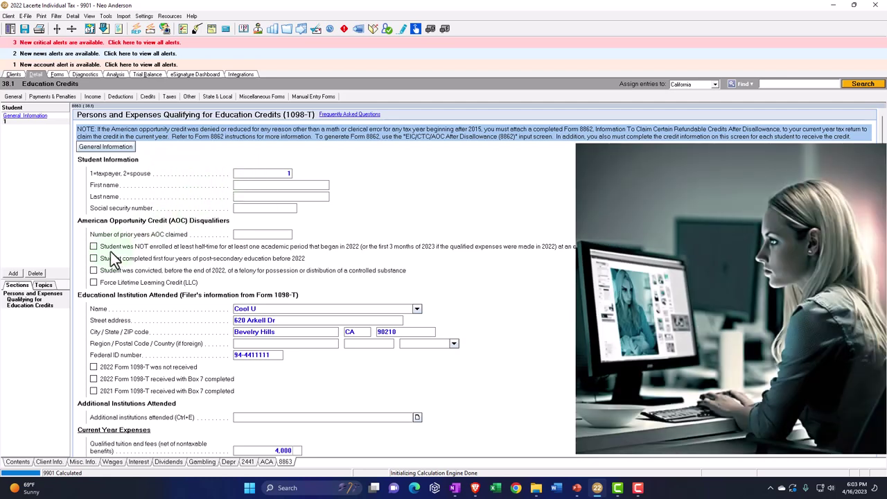
pyautogui.click(132, 231)
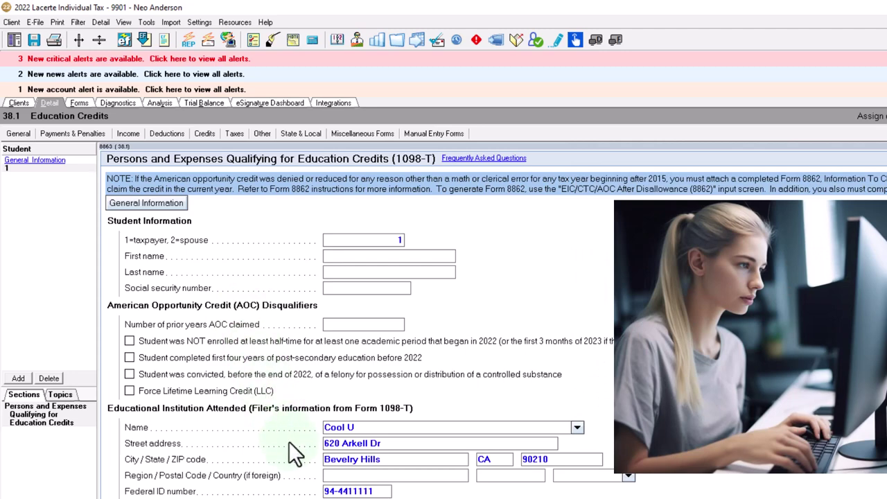
pyautogui.scroll(-2, 288, 441)
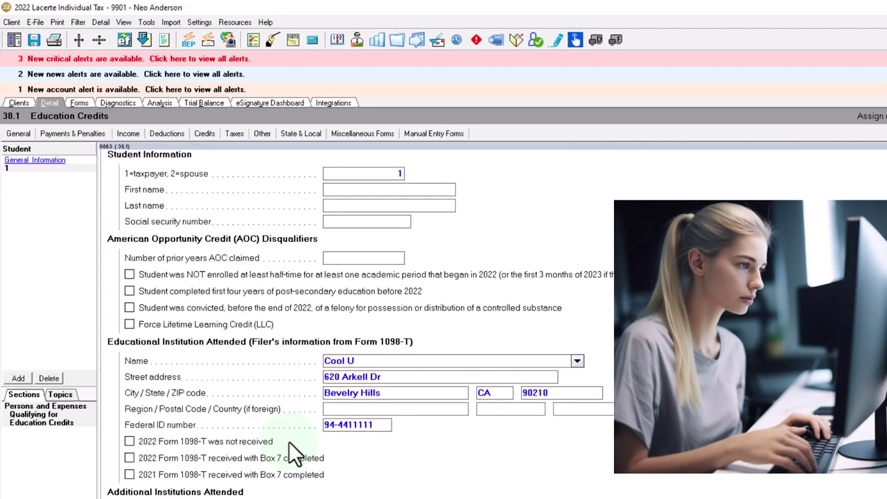
pyautogui.scroll(-2, 319, 448)
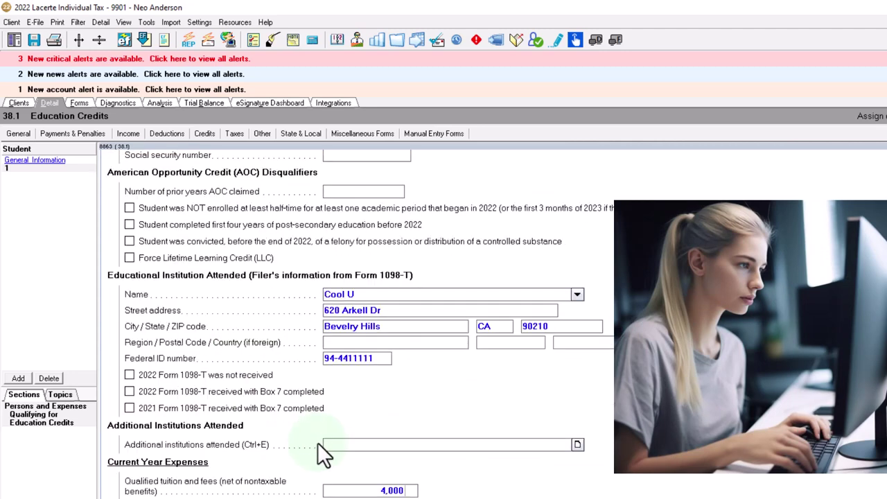
pyautogui.scroll(-1, 318, 442)
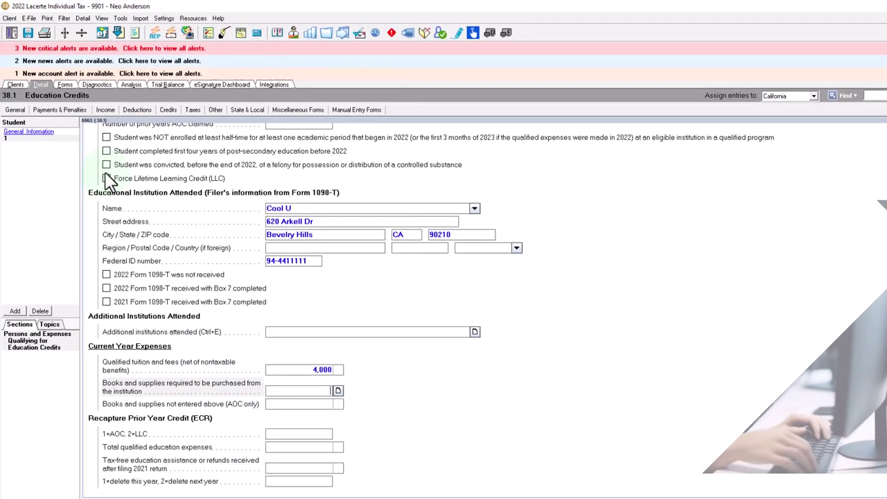
# Check pages 1 and 2 of Form 1040 for the effect of the education expenses on the tax and credits.
pyautogui.click(60, 77)
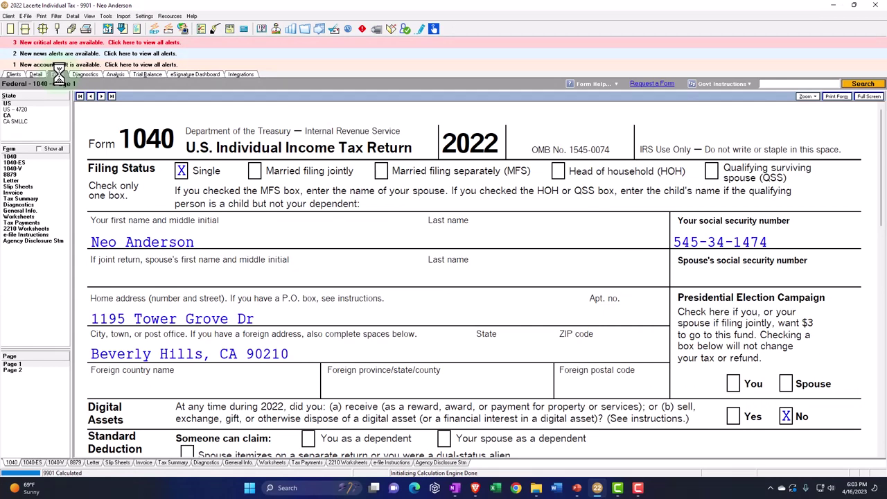
pyautogui.scroll(-3, 295, 217)
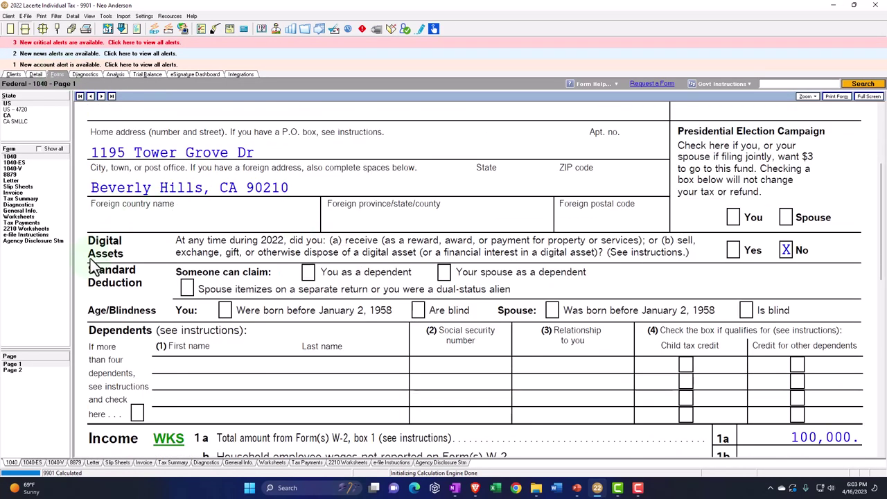
pyautogui.click(33, 371)
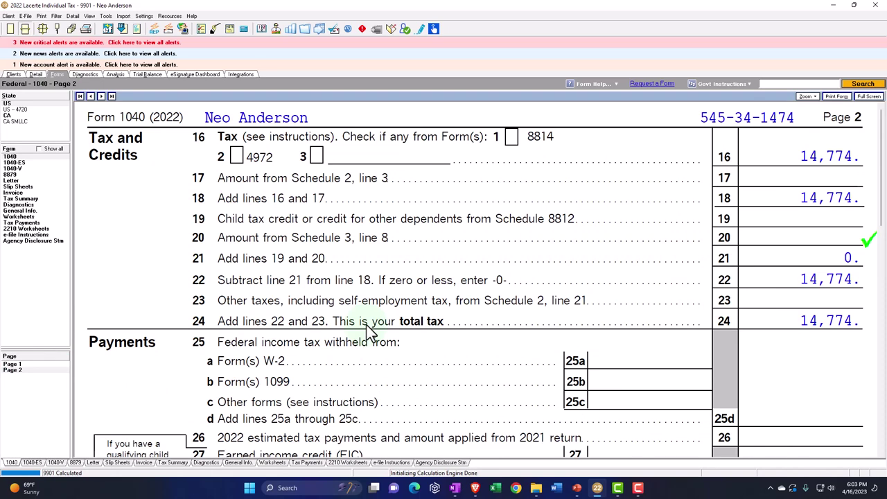
pyautogui.click(32, 364)
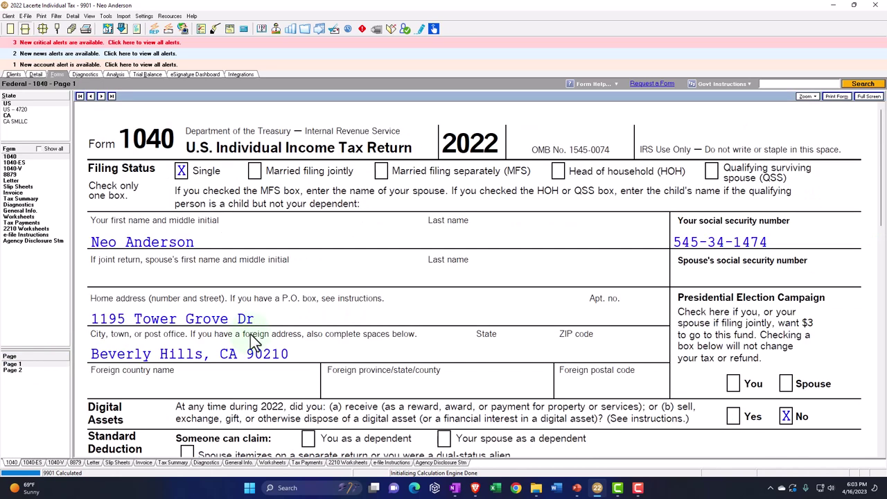
# Set the wages of the W-2 1 employer to 75,000 in the Wages, Salaries, Tips input.
pyautogui.click(38, 75)
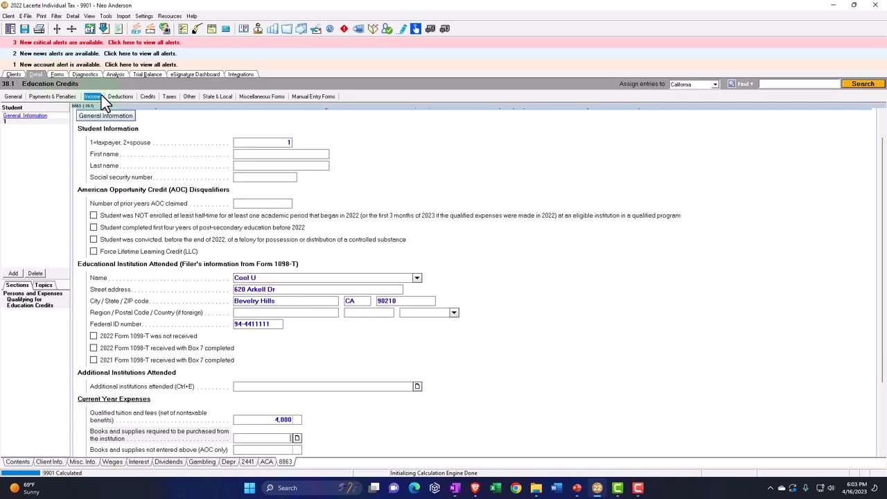
pyautogui.click(95, 104)
pyautogui.click(111, 110)
pyautogui.click(452, 159)
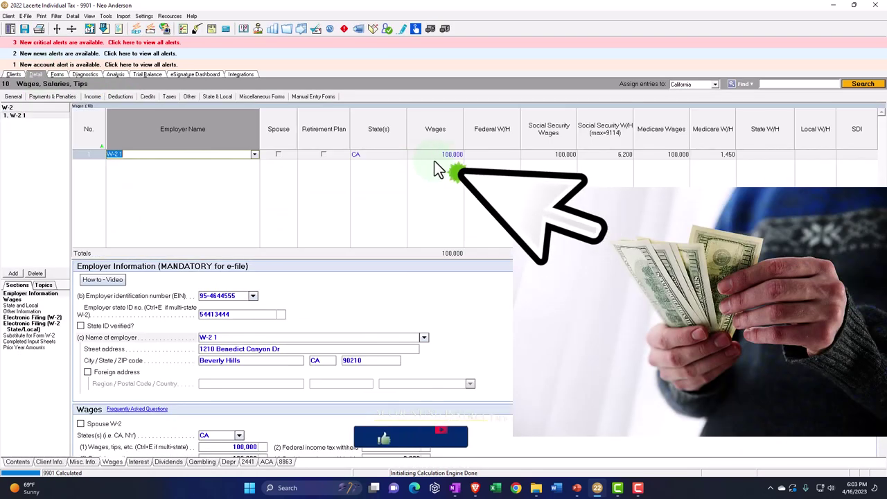
pyautogui.write('75000')
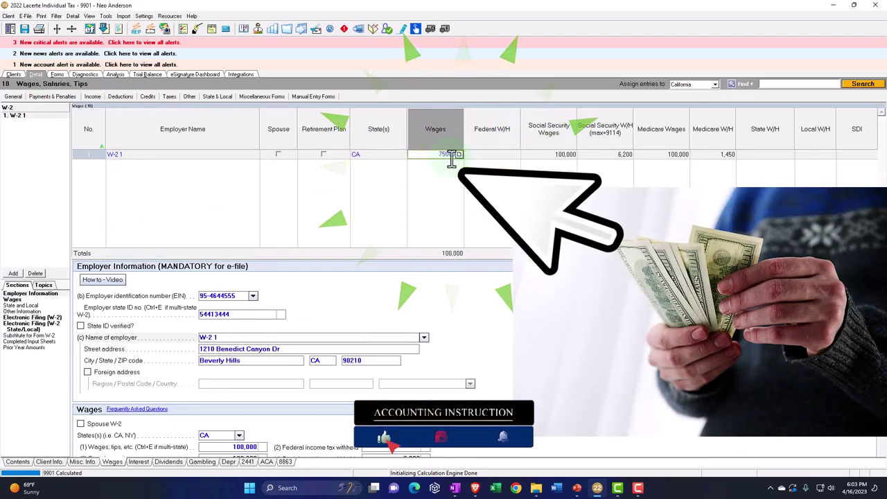
pyautogui.press('Tab')
# Review the recalculated Form 1040, checking the Schedule 3 credit on line 20 and the American opportunity credit on line 29.
pyautogui.click(56, 75)
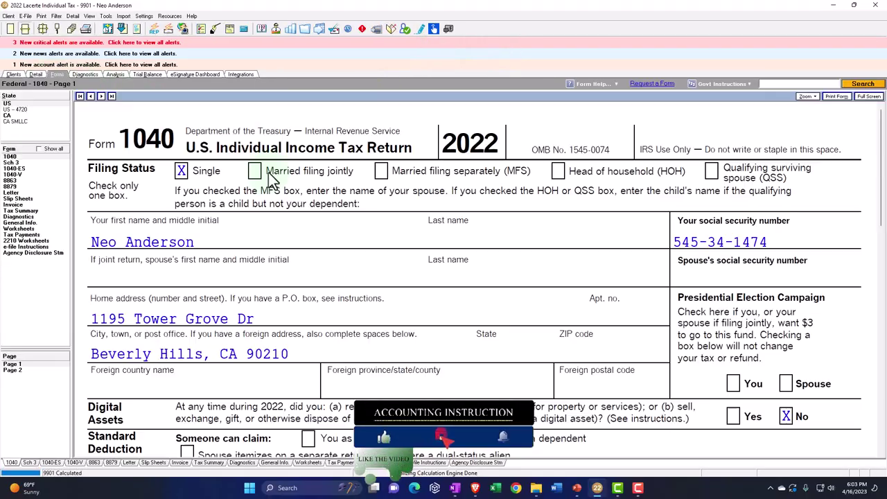
pyautogui.scroll(-10, 302, 239)
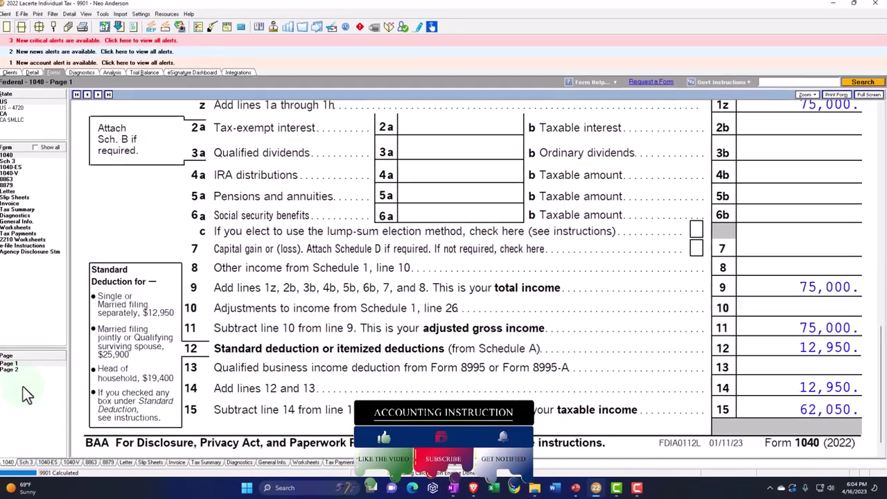
pyautogui.click(0, 366)
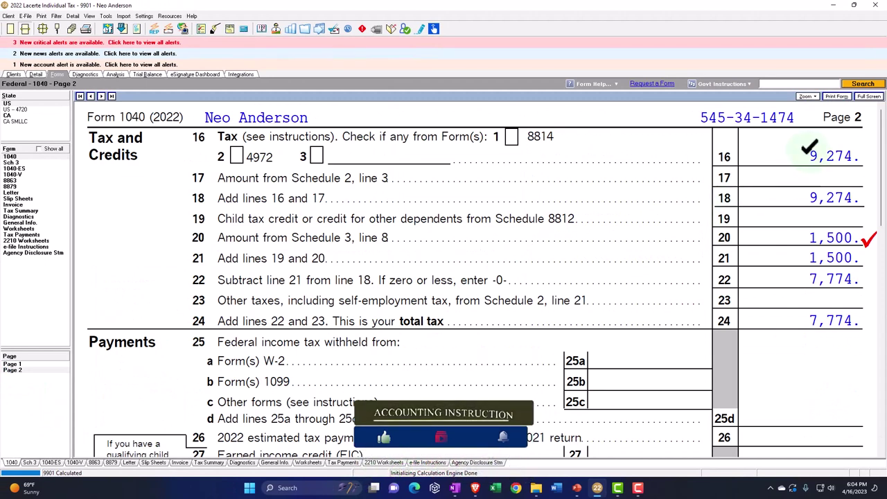
pyautogui.scroll(-3, 790, 198)
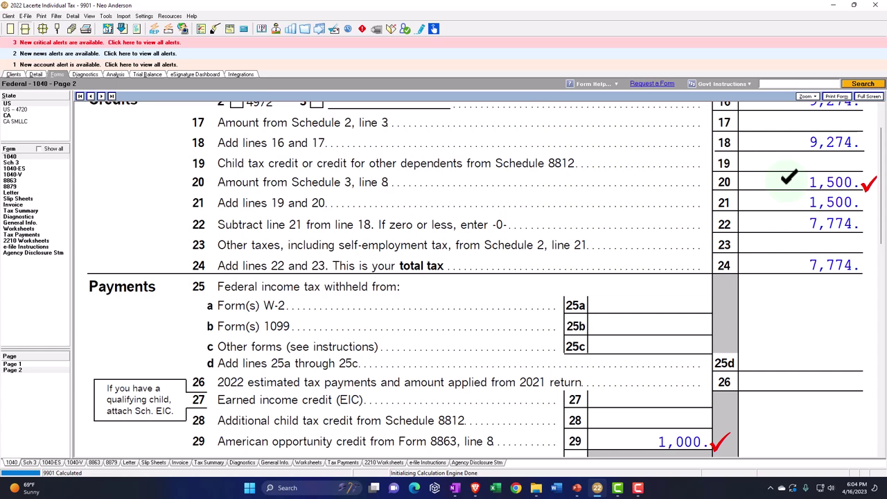
pyautogui.scroll(-3, 789, 178)
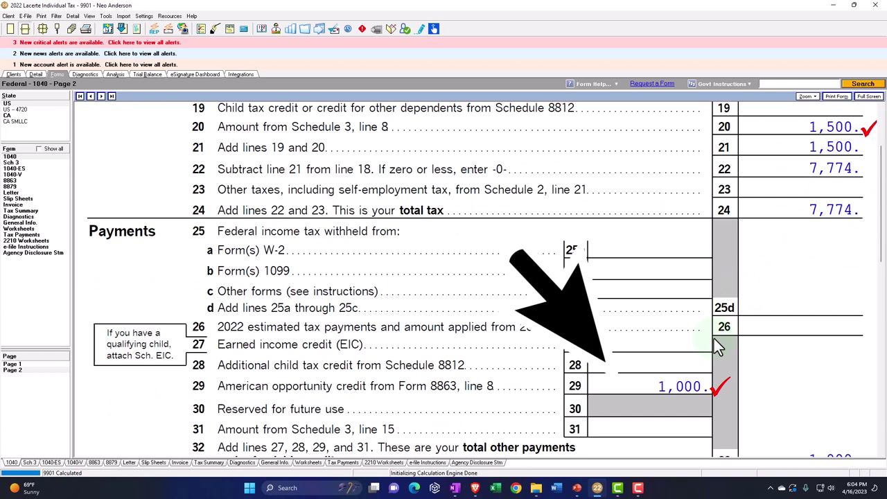
pyautogui.click(624, 382)
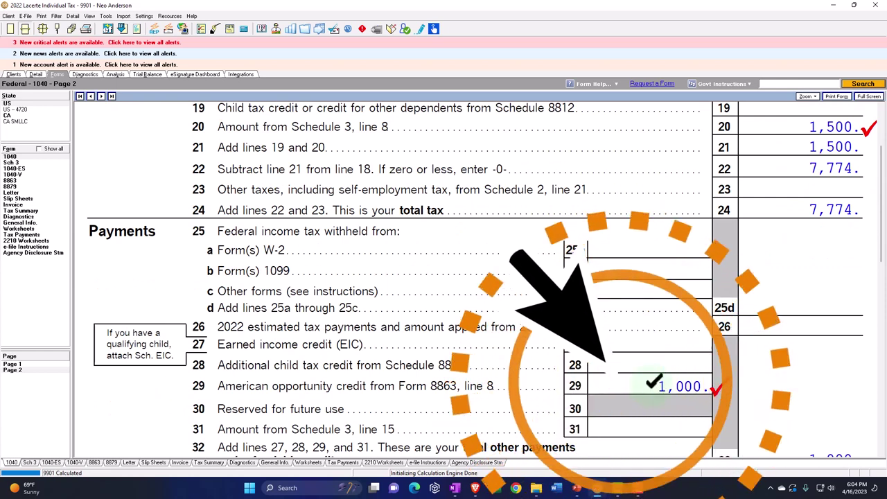
# Review Form 8863 pages 1 and 2, checking the refundable and nonrefundable education credit lines and the student and institution information in Part III.
pyautogui.click(11, 187)
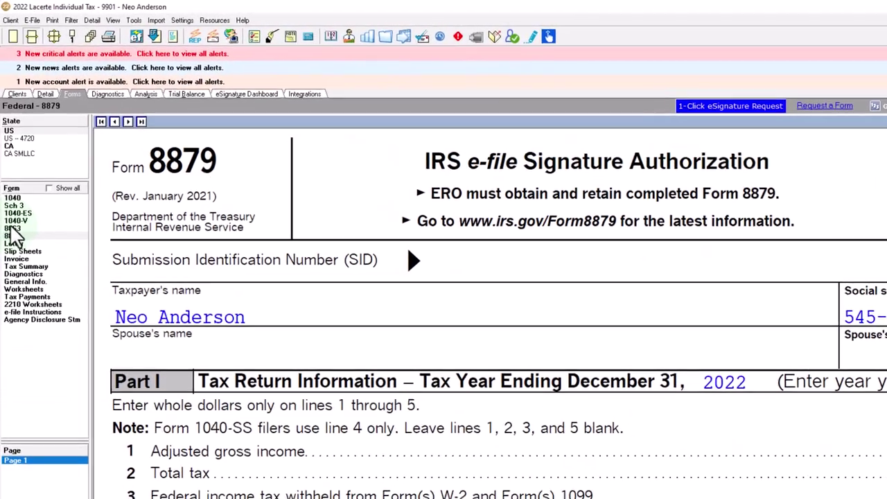
pyautogui.click(12, 229)
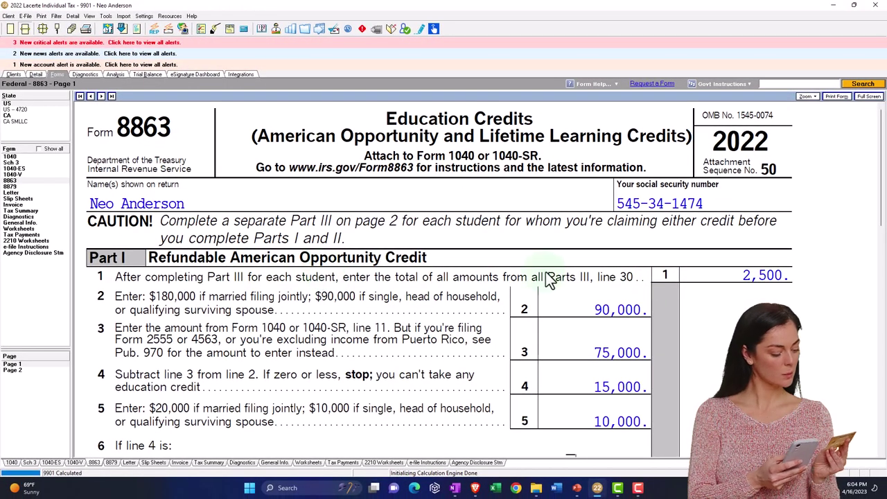
pyautogui.scroll(-5, 545, 277)
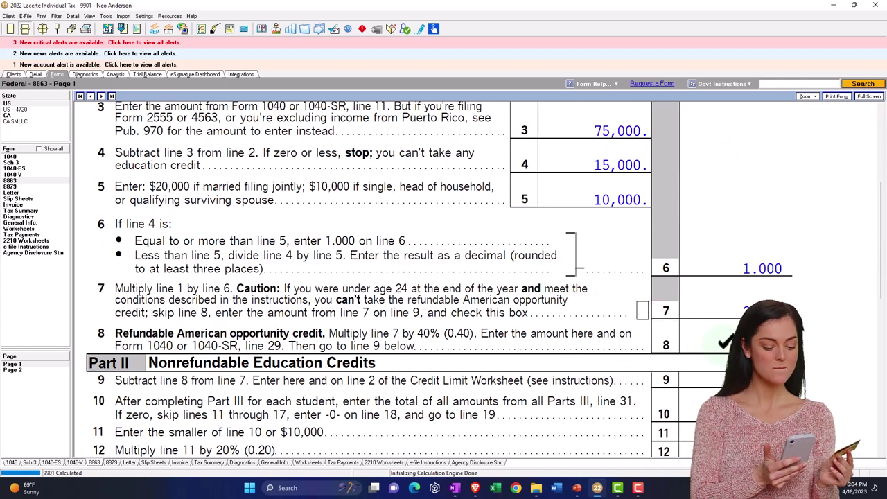
pyautogui.scroll(-1, 352, 339)
pyautogui.scroll(-2, 352, 340)
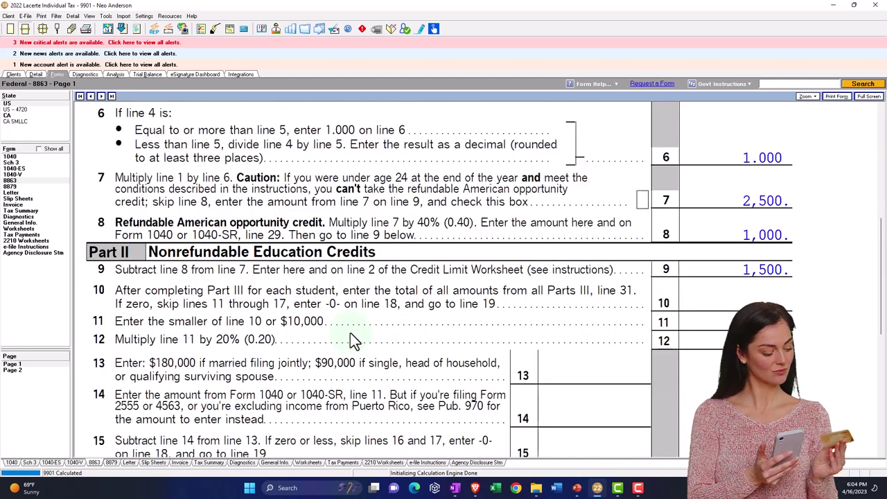
pyautogui.scroll(-2, 472, 277)
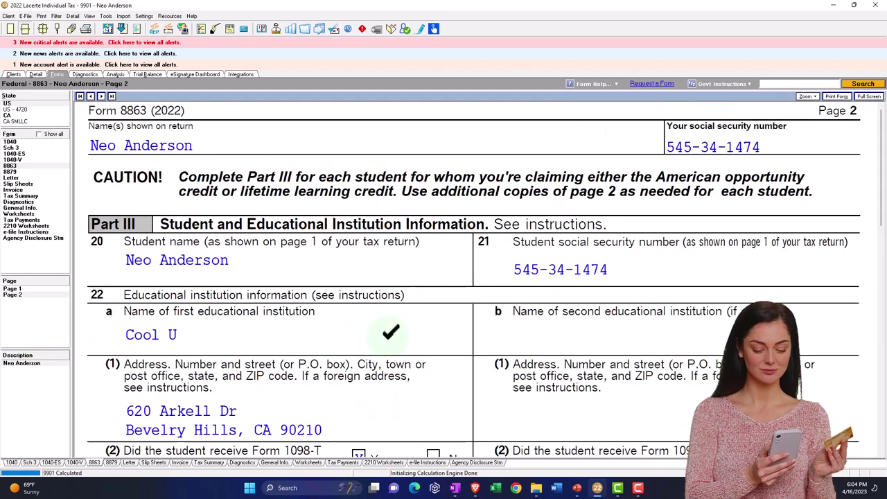
pyautogui.scroll(-2, 471, 277)
pyautogui.scroll(-5, 390, 333)
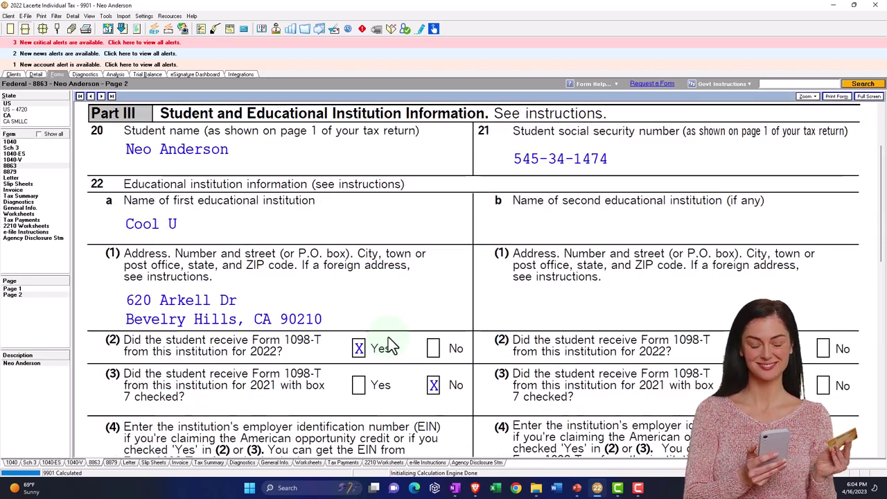
pyautogui.scroll(-6, 391, 333)
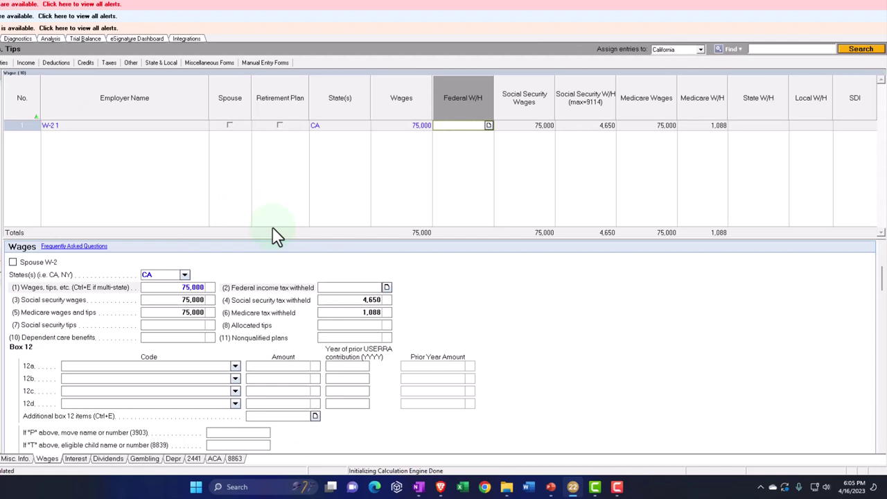
# Mark the student as not enrolled at least half-time under the American Opportunity Credit disqualifiers in the 8863 input and recalculate the forms.
pyautogui.click(236, 459)
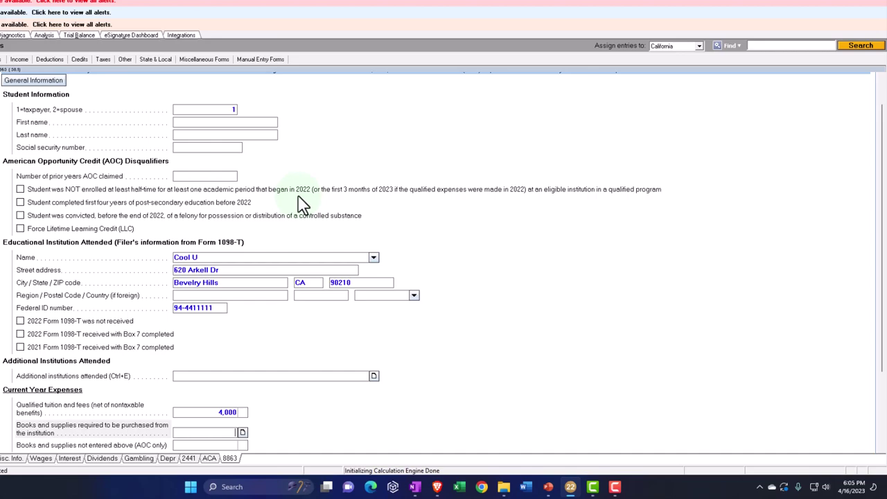
pyautogui.click(20, 190)
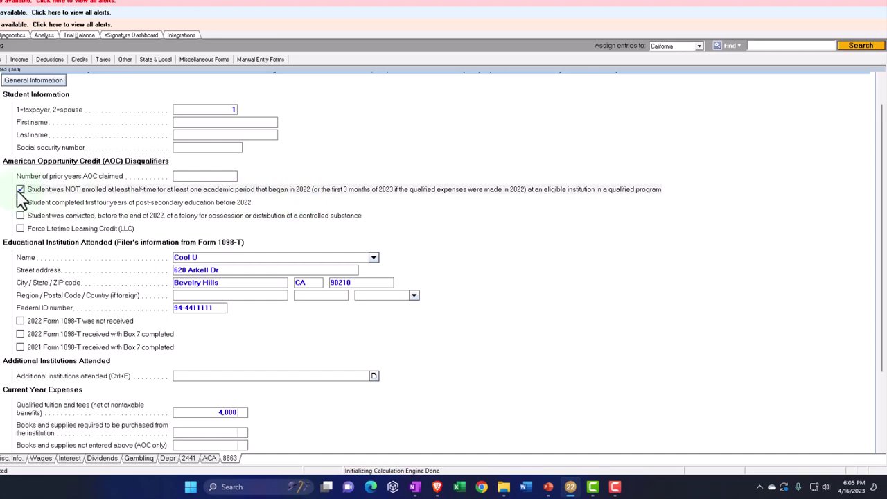
pyautogui.click(24, 57)
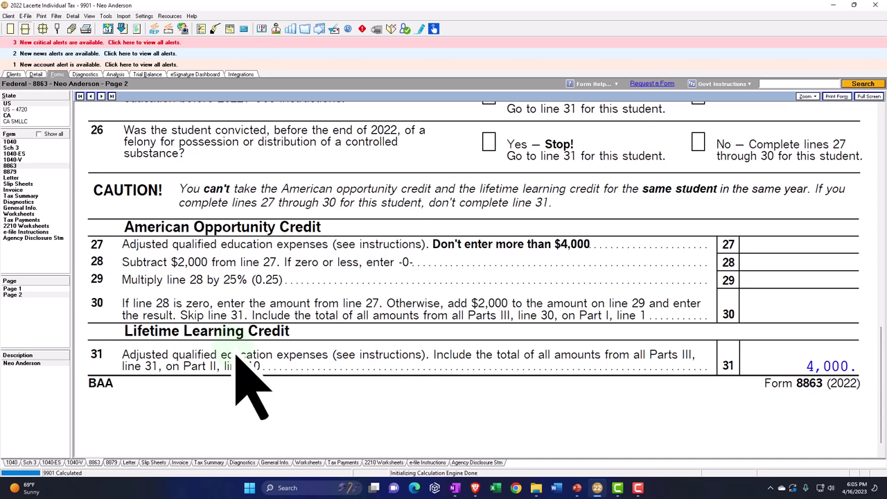
# Review page 1 of Form 8863, following the Part II nonrefundable education credit calculation from line 10 to line 19.
pyautogui.click(13, 288)
pyautogui.scroll(-3, 277, 360)
pyautogui.scroll(-5, 300, 318)
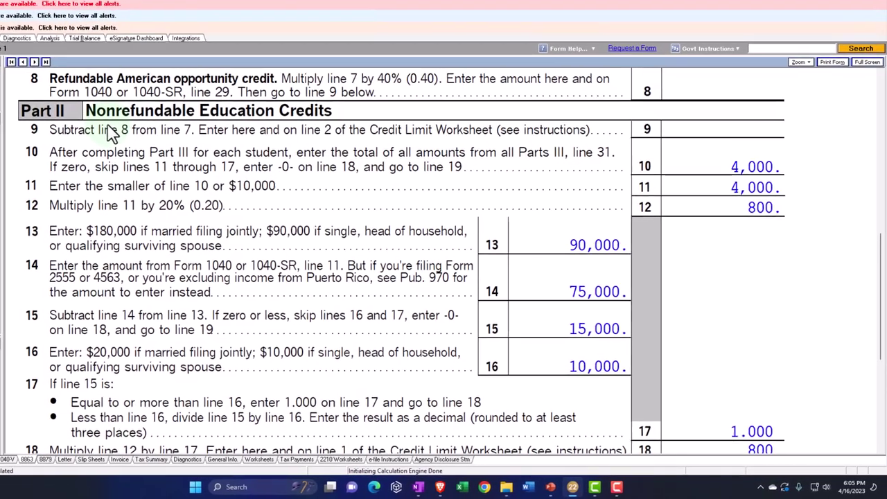
pyautogui.scroll(-1, 315, 208)
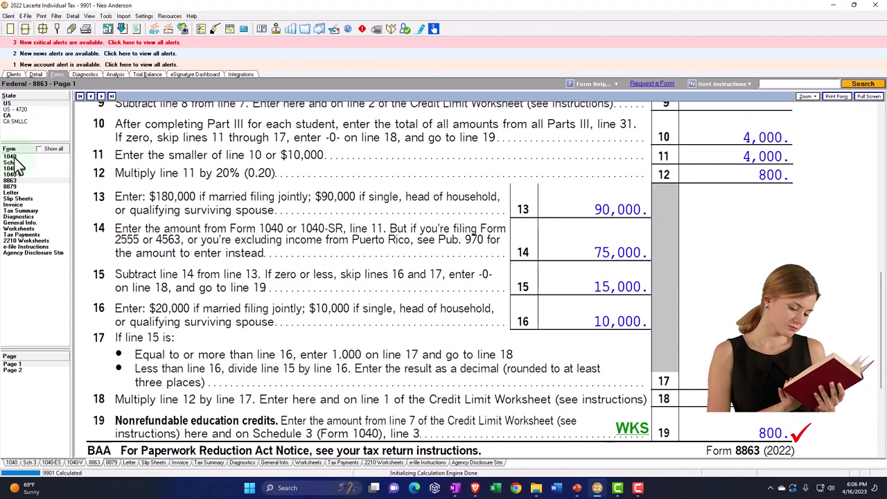
# Check page 2 of Form 1040 for the Schedule 3 credit on line 20 and the American opportunity credit on line 29.
pyautogui.click(15, 160)
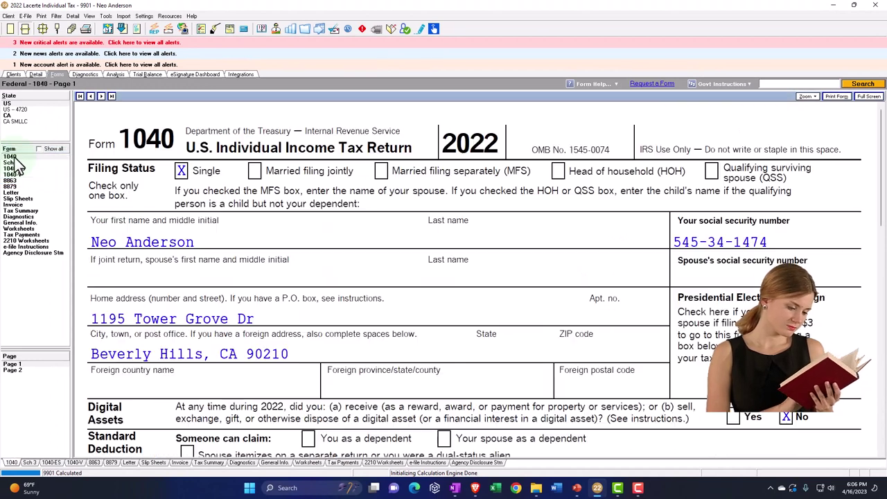
pyautogui.click(30, 370)
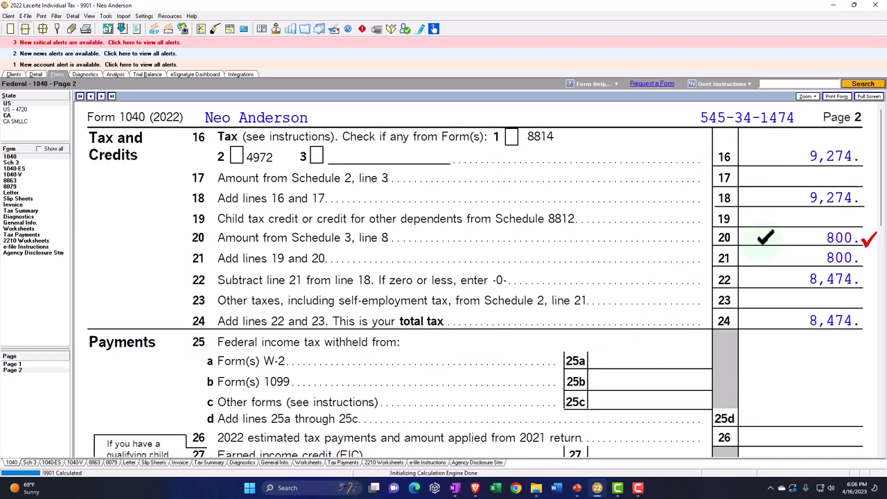
pyautogui.scroll(-3, 765, 238)
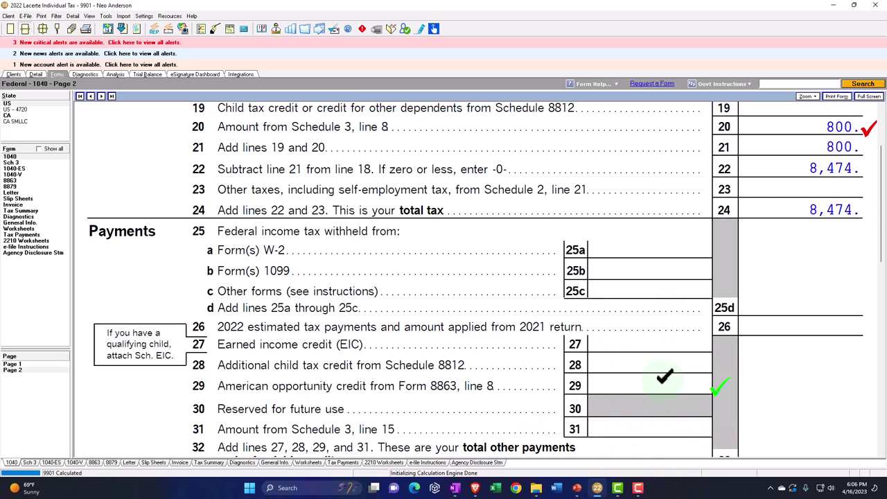
pyautogui.scroll(1, 664, 376)
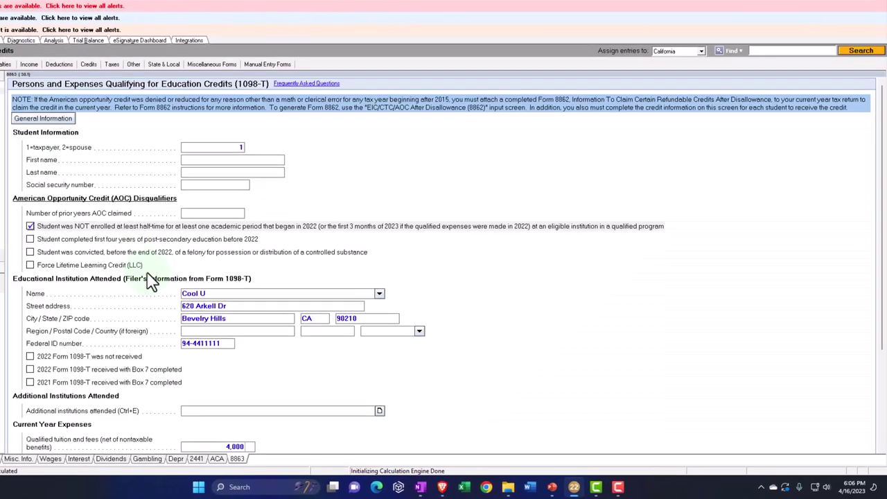
# Set the qualified tuition and fees to 10,000 in the Education Credits input and check line 20 of Form 1040.
pyautogui.scroll(-2, 194, 347)
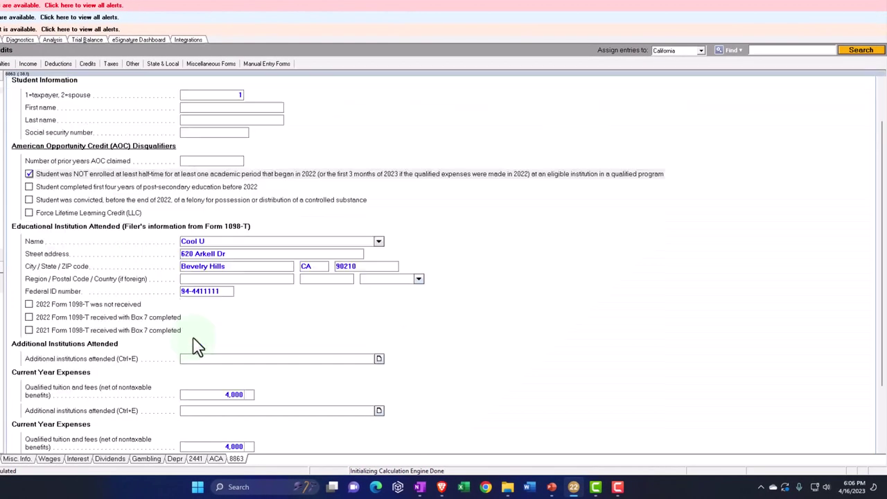
pyautogui.click(205, 344)
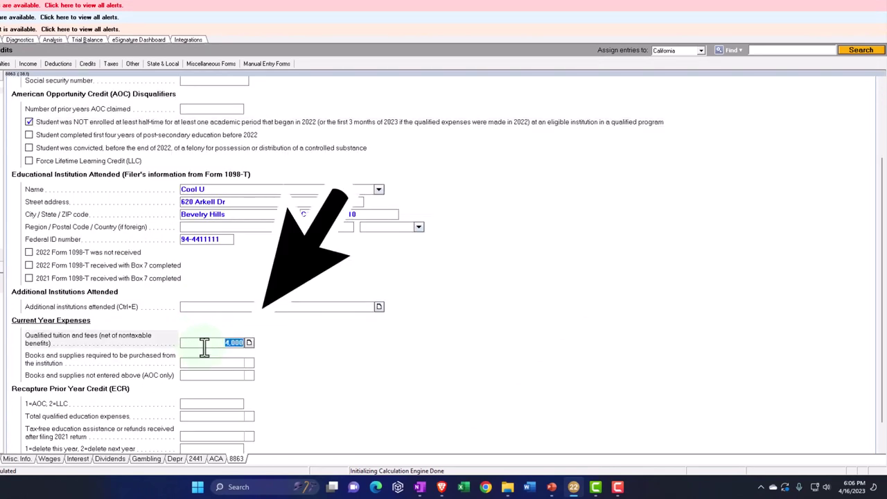
pyautogui.write('10000')
pyautogui.press('Tab')
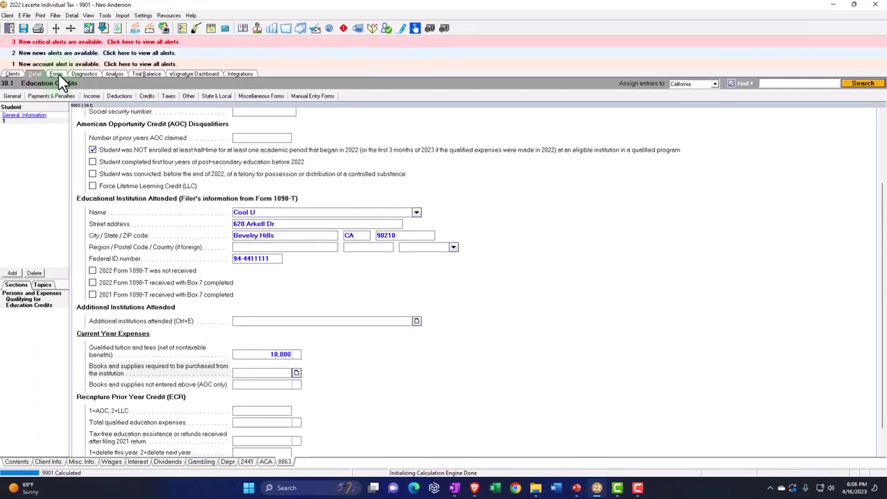
pyautogui.click(59, 75)
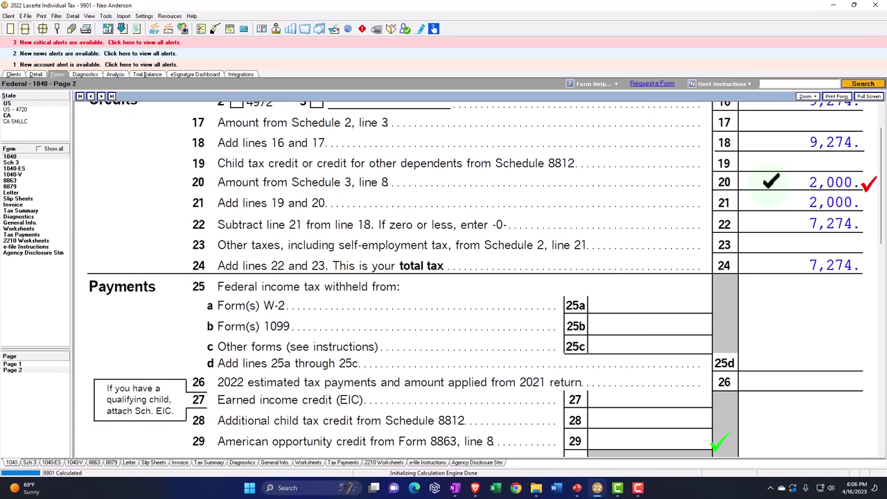
# Set the qualified tuition and fees to 15,000 and check the Schedule 3 credit on line 20 of Form 1040.
pyautogui.click(35, 75)
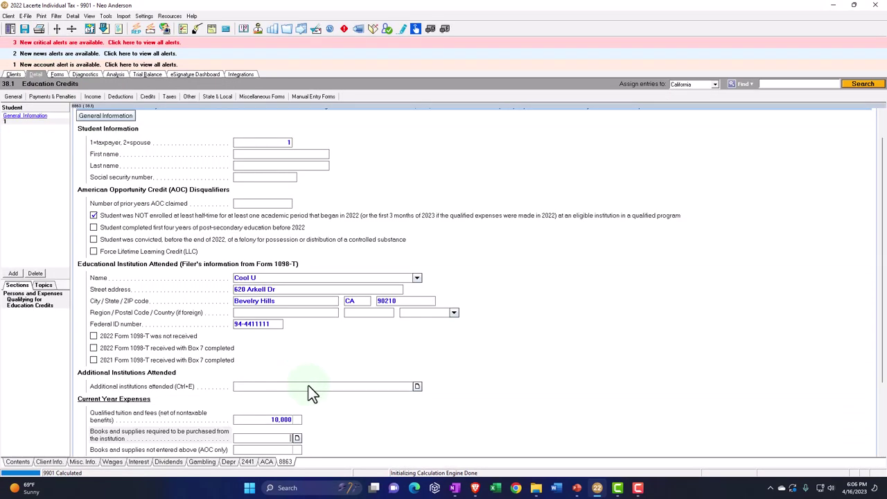
pyautogui.click(274, 420)
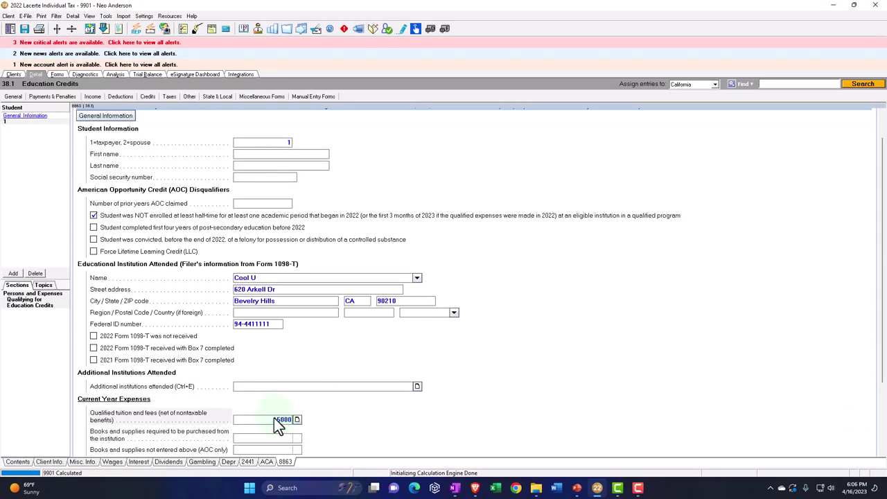
pyautogui.write('15000')
pyautogui.press('Return')
pyautogui.click(59, 75)
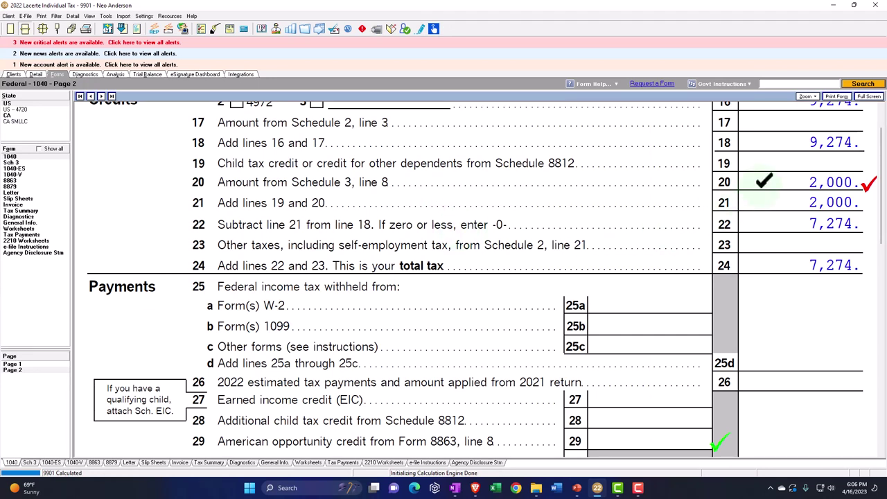
pyautogui.click(764, 181)
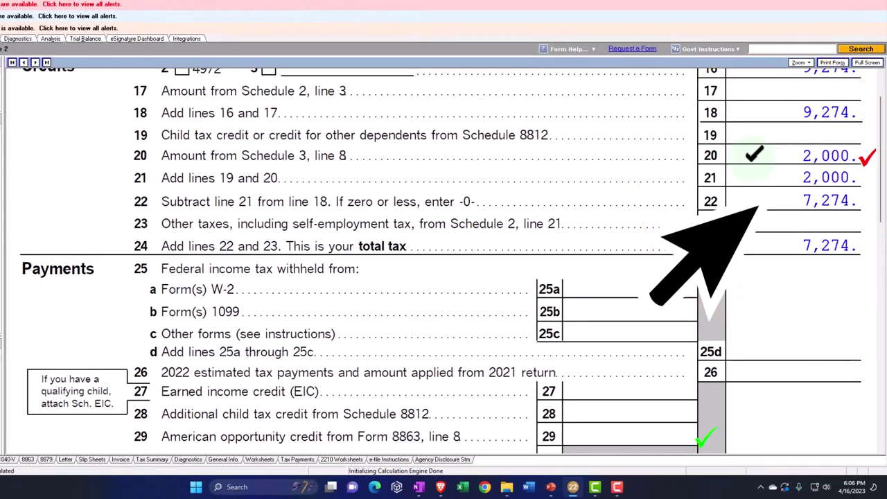
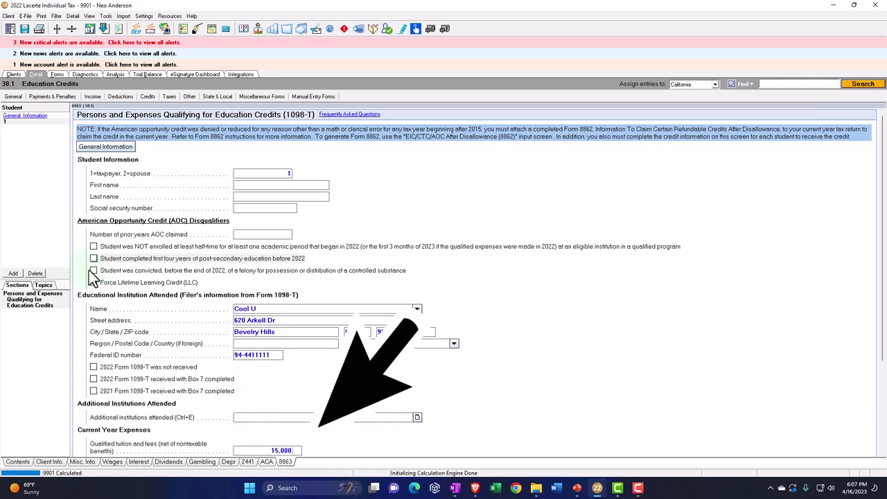
# Mark the student as convicted of a controlled-substance felony before the end of 2022 and review the Part II credit calculation on Form 8863.
pyautogui.click(94, 271)
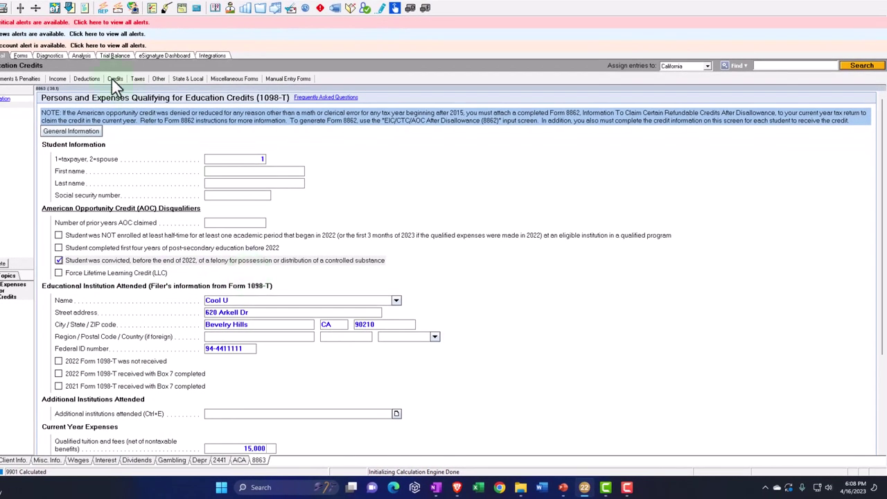
pyautogui.click(25, 57)
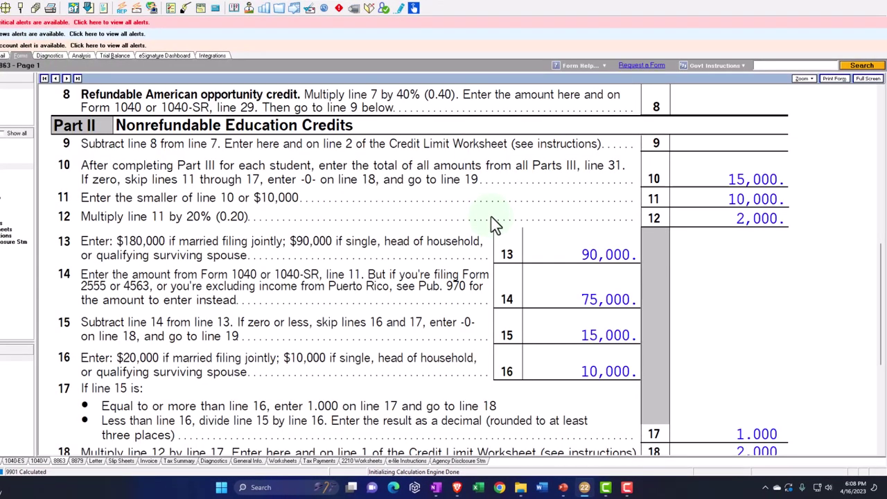
pyautogui.scroll(-2, 494, 223)
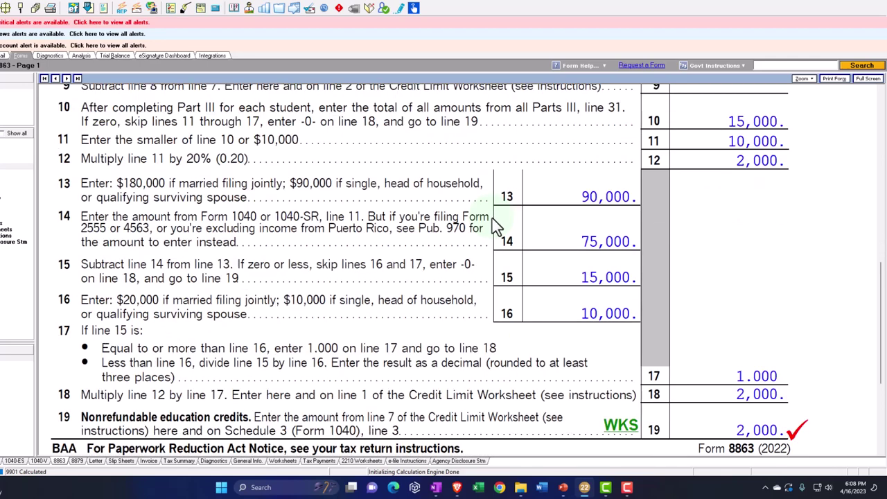
pyautogui.scroll(4, 496, 224)
pyautogui.scroll(-6, 496, 223)
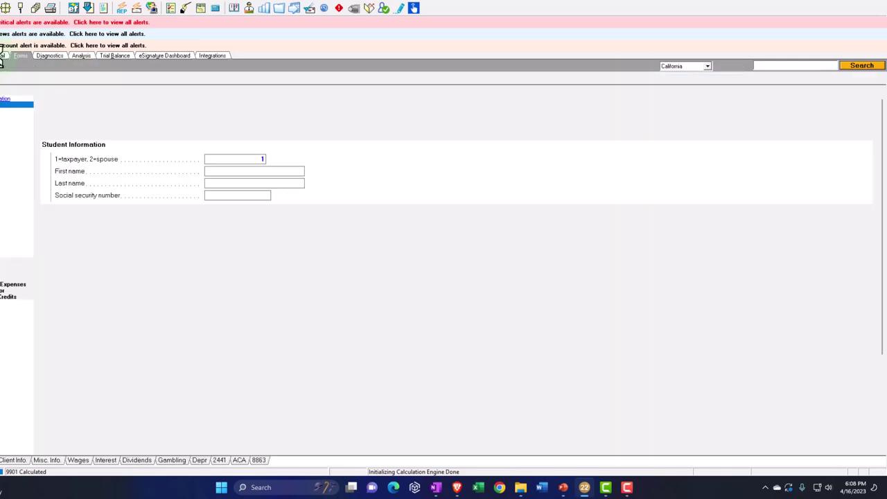
# Clear the felony conviction disqualifier and mark the student as not enrolled at least half-time.
pyautogui.click(3, 57)
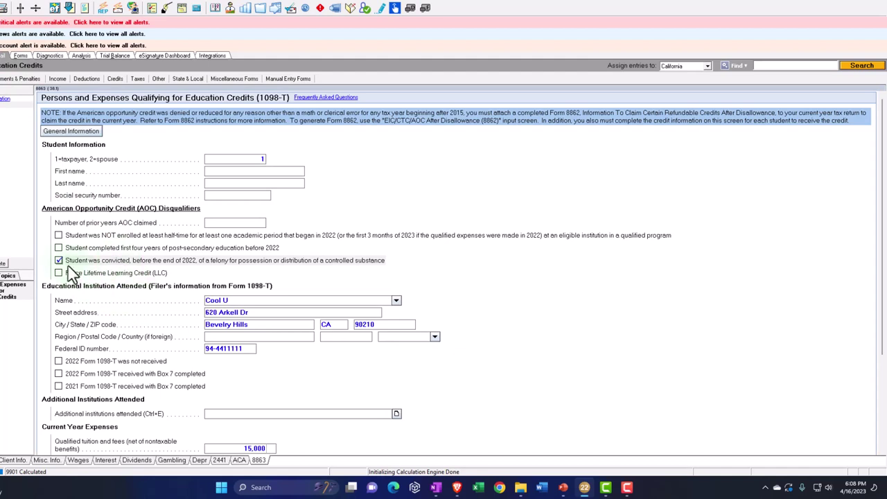
pyautogui.click(58, 260)
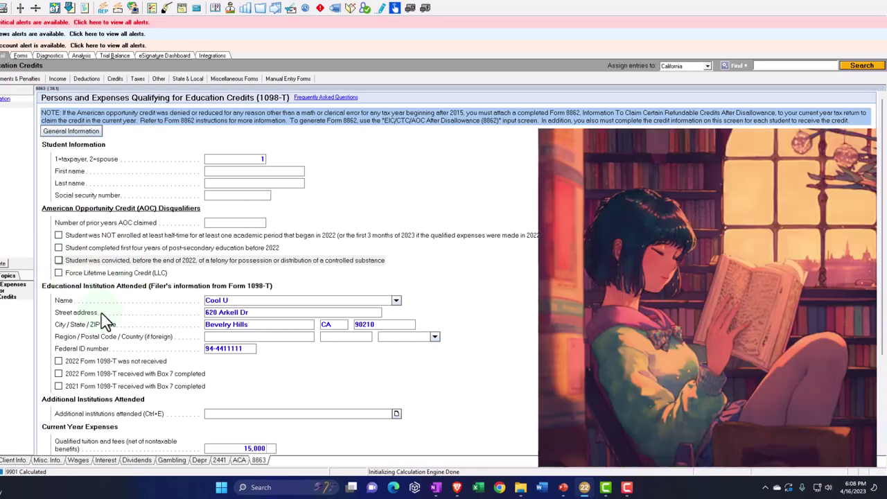
pyautogui.click(59, 235)
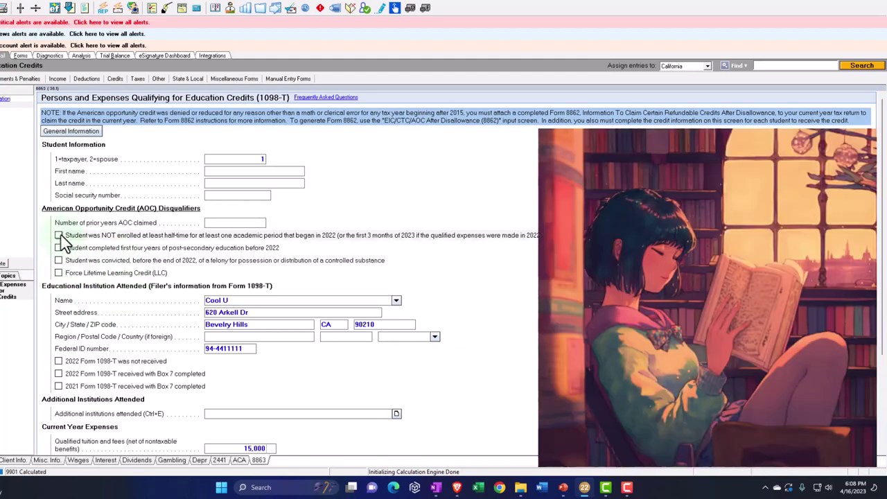
# Look over the institution and current year expense entries for the student, and switch to the Form 1098-T slide in PowerPoint.
pyautogui.scroll(-2, 159, 337)
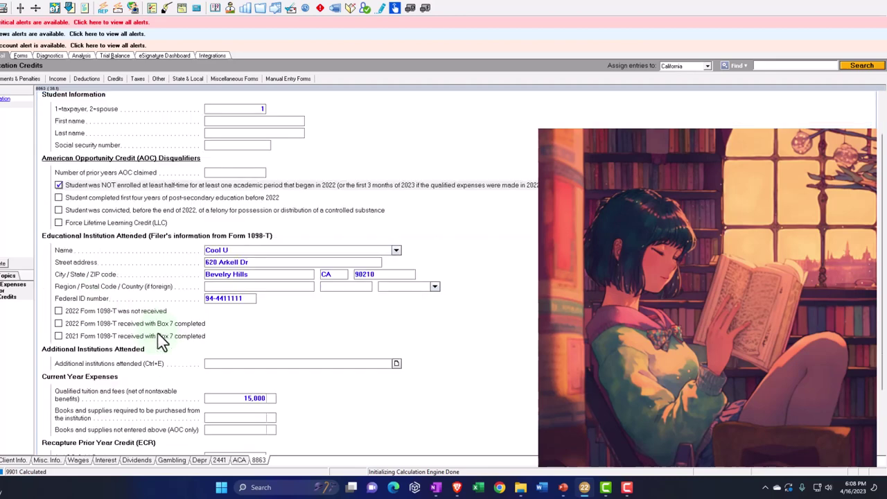
pyautogui.scroll(-3, 266, 351)
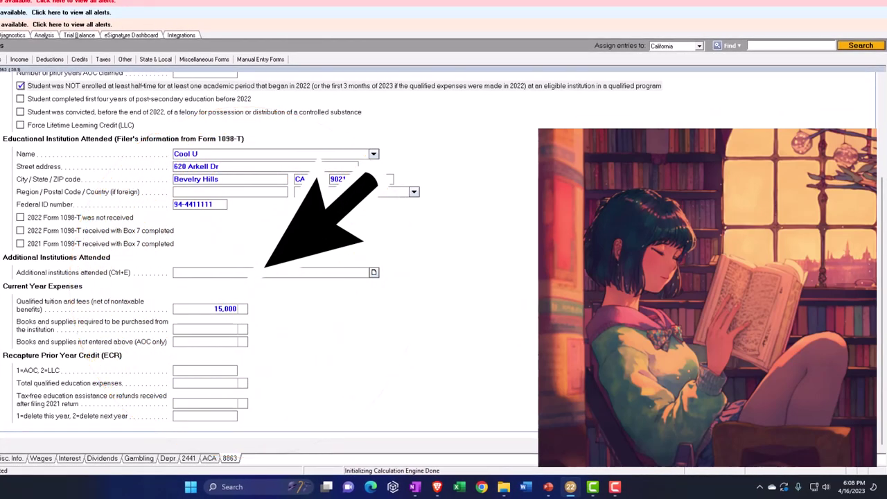
pyautogui.hotkey('alt', 'Tab')
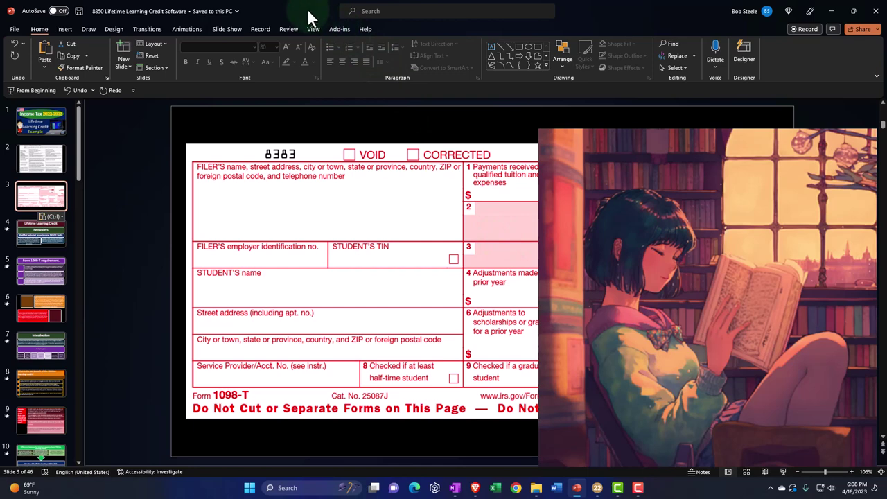
# Switch back to Lacerte and look over the current year expense fields for tuition and for books and supplies.
pyautogui.press('super+Down')
pyautogui.press('super+Down')
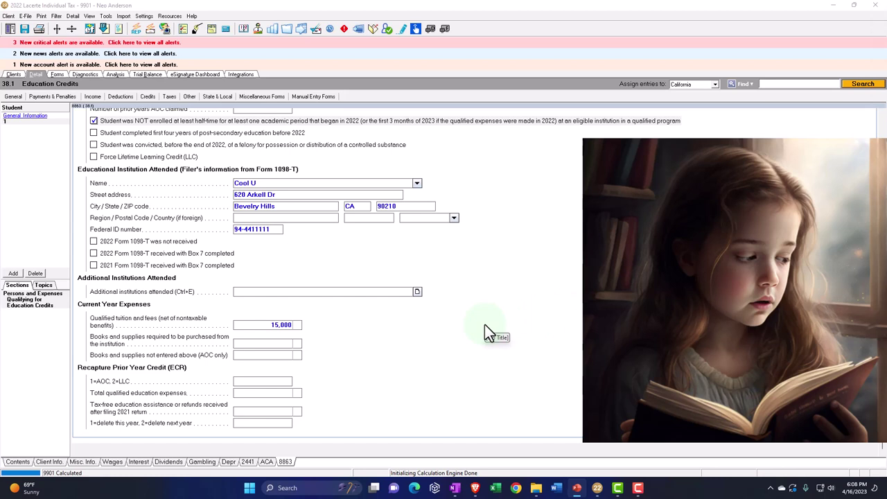
pyautogui.click(243, 356)
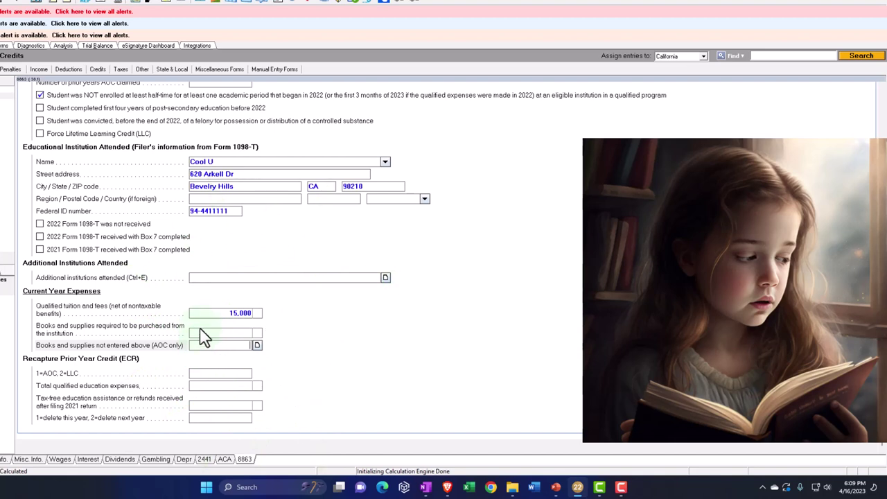
pyautogui.click(213, 314)
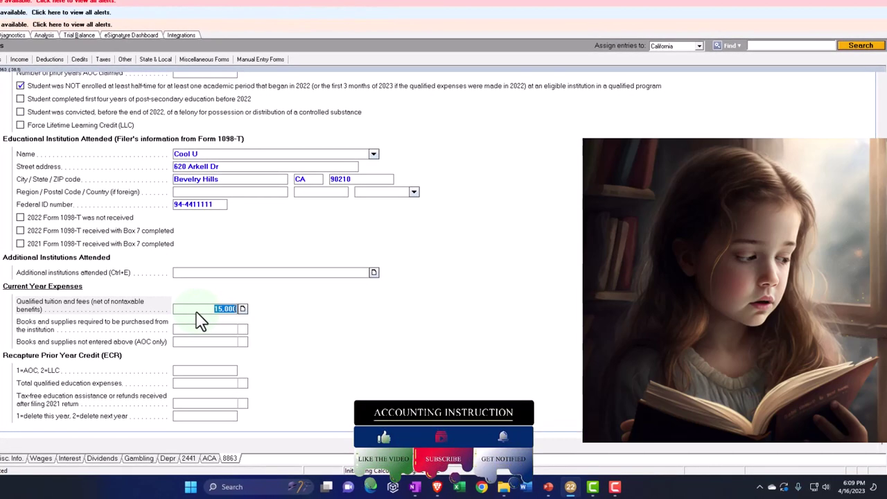
pyautogui.scroll(1, 198, 321)
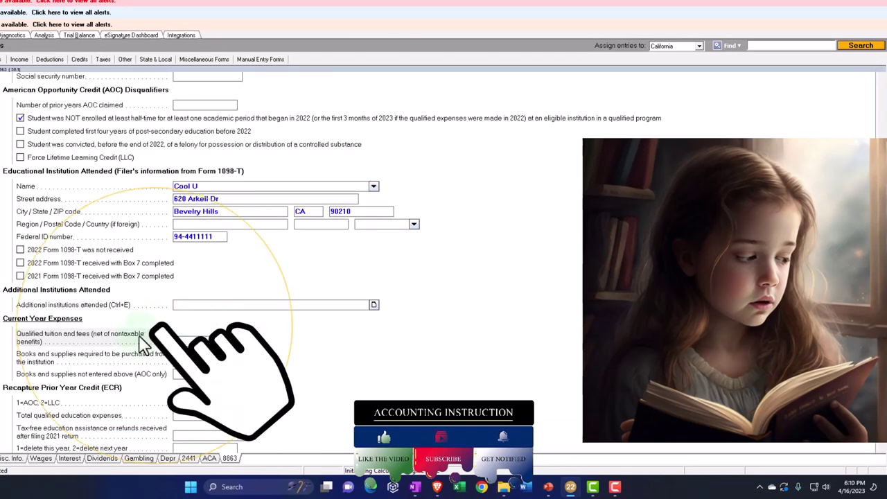
pyautogui.click(208, 341)
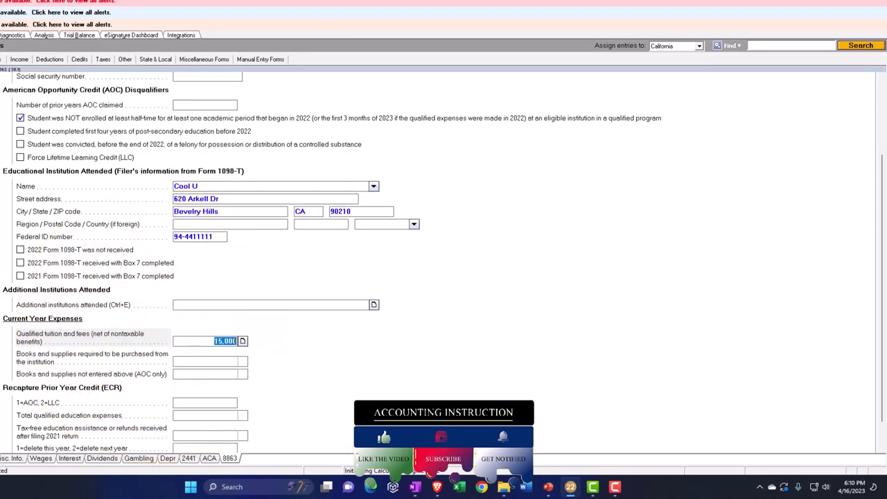
# Look at the scholarships or grants box on the Form 1098-T slide in PowerPoint, and minimize the presentation.
pyautogui.hotkey('alt', 'Tab')
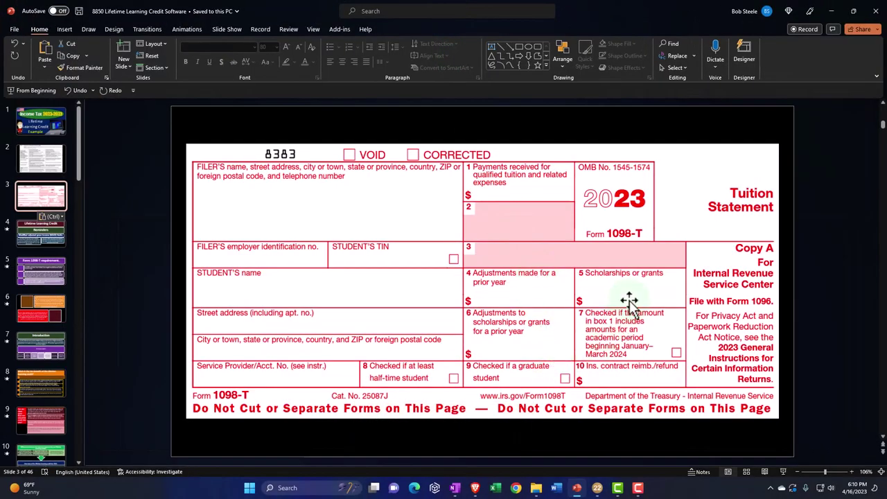
pyautogui.doubleClick(316, 17)
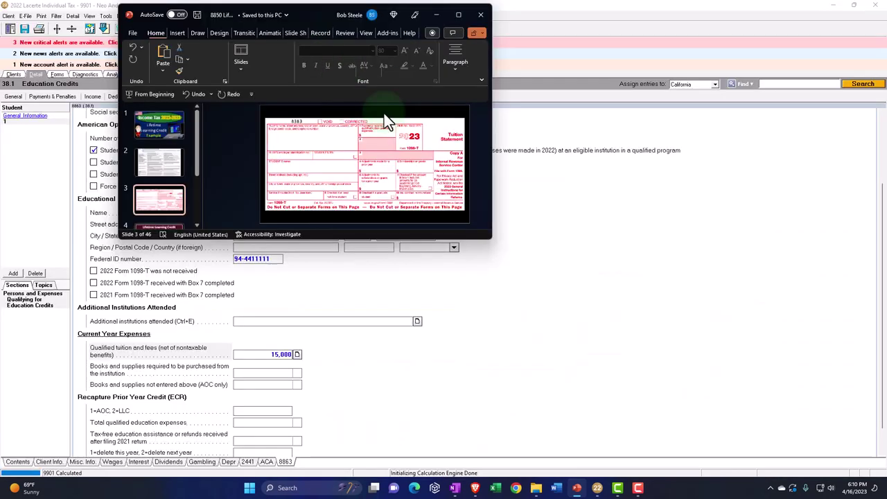
pyautogui.click(436, 15)
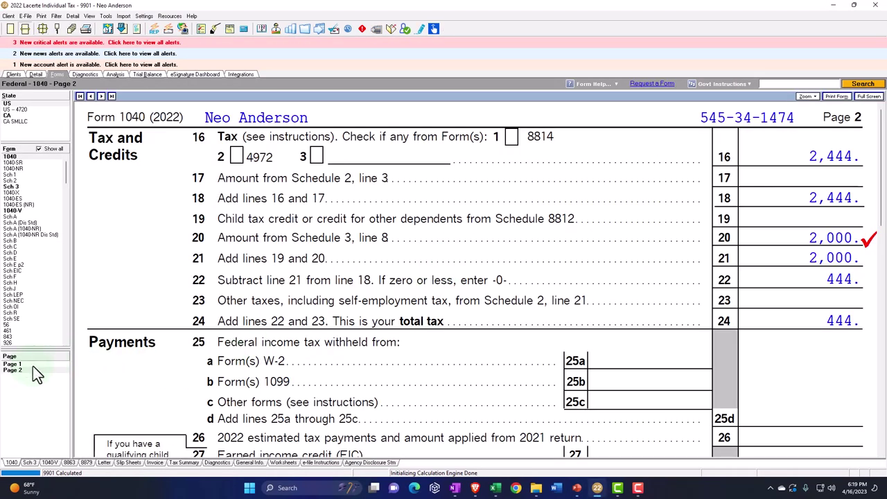
# Review wages through taxable income on Form 1040 page 1, and the Schedule 3 credit on page 2.
pyautogui.click(29, 369)
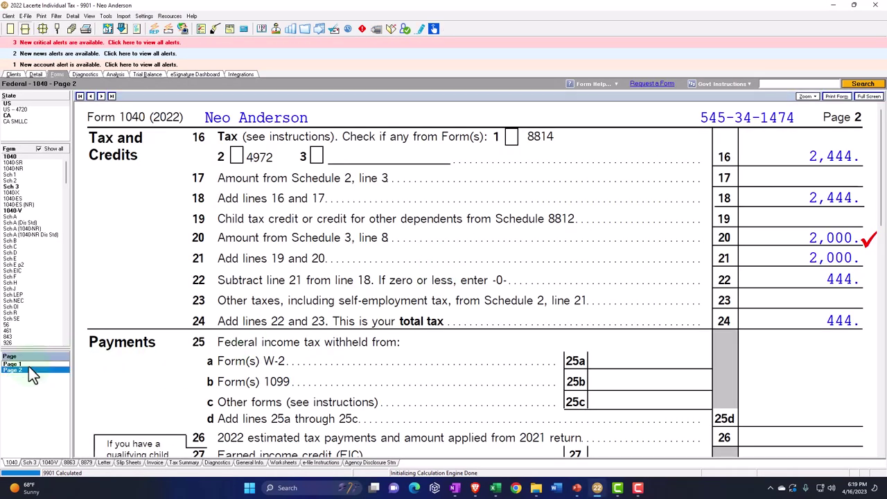
pyautogui.click(28, 364)
pyautogui.scroll(-6, 350, 303)
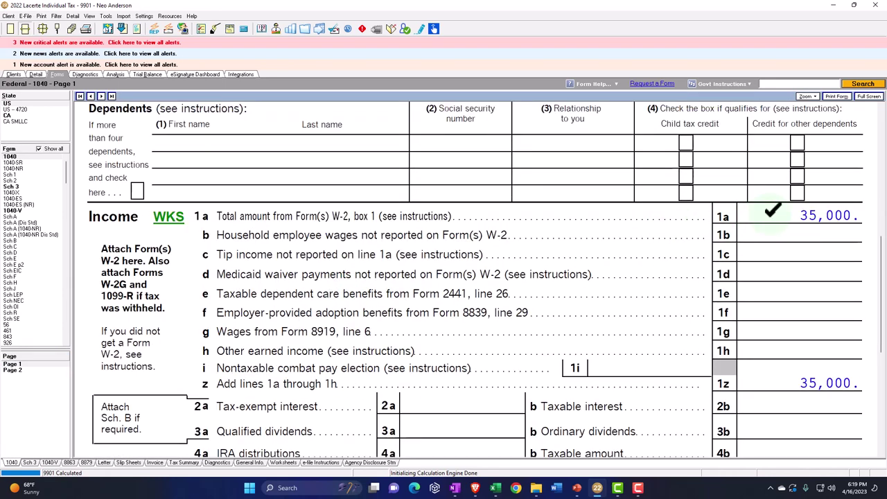
pyautogui.scroll(-1, 773, 209)
pyautogui.scroll(-4, 773, 209)
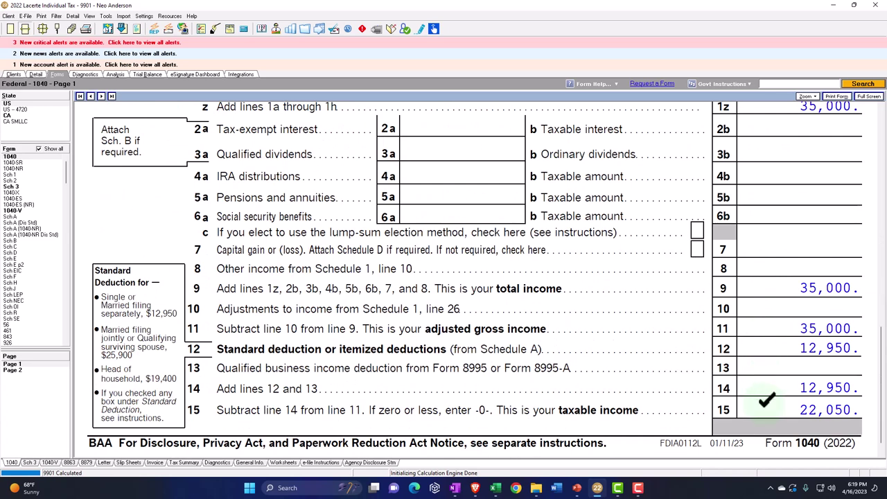
pyautogui.click(24, 365)
pyautogui.scroll(-3, 274, 340)
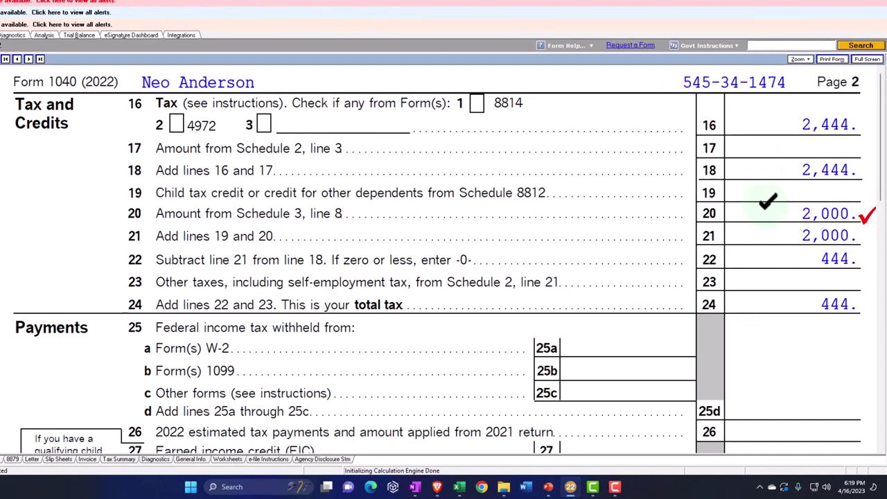
pyautogui.click(765, 197)
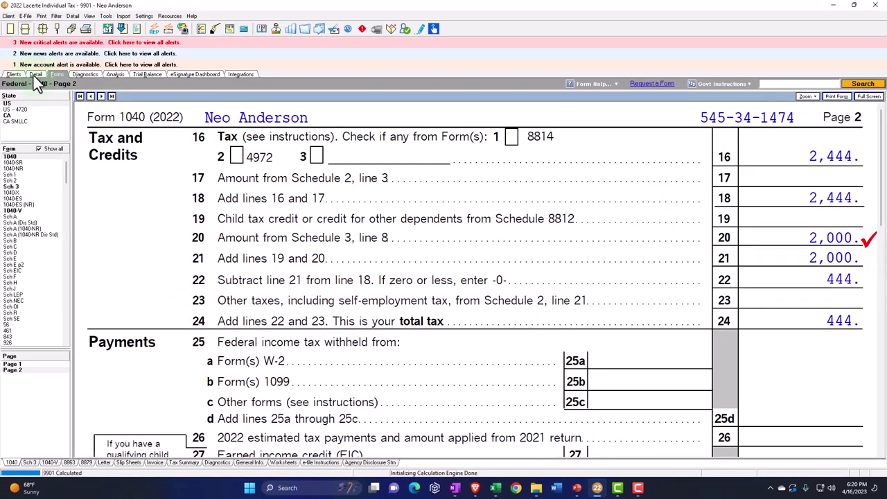
# Add a -7,000 line to the supporting detail of the student's qualified tuition and fees on the 8863 input.
pyautogui.click(33, 75)
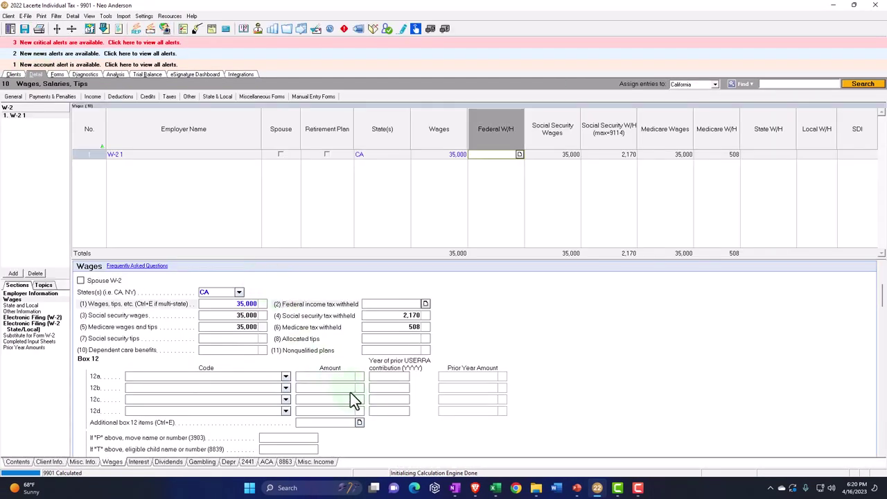
pyautogui.click(285, 462)
pyautogui.scroll(-3, 351, 359)
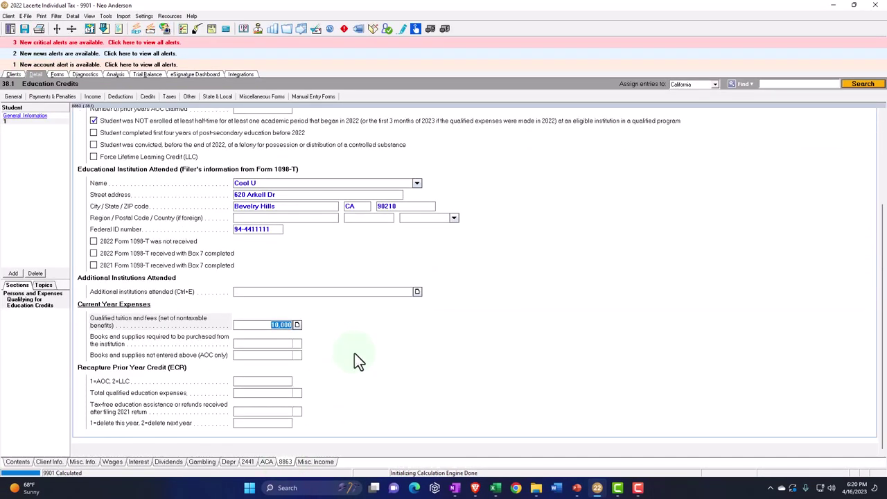
pyautogui.click(298, 326)
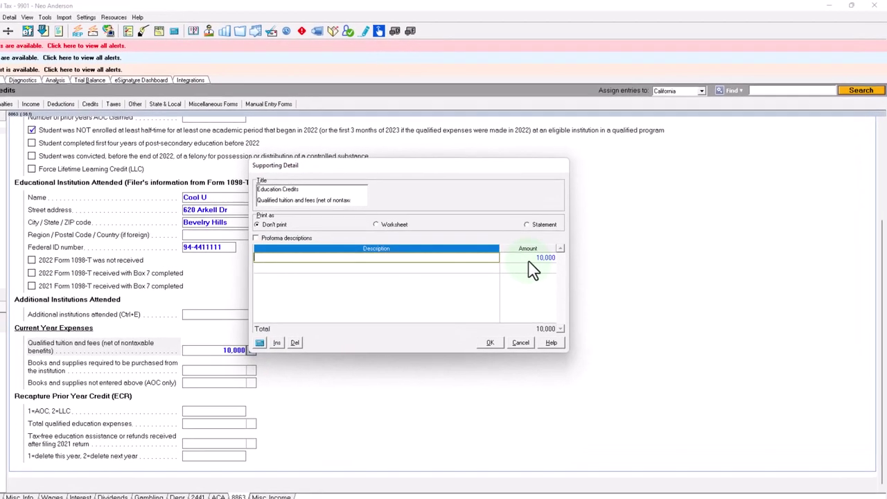
pyautogui.click(525, 272)
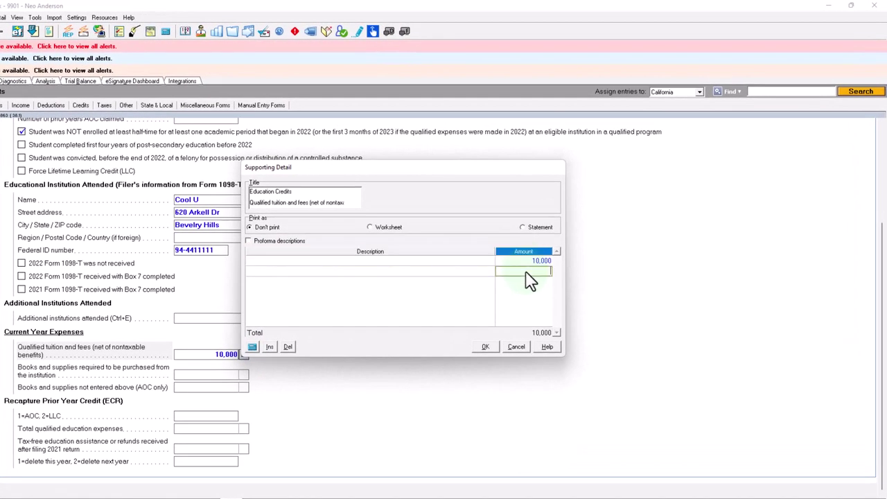
pyautogui.write('-')
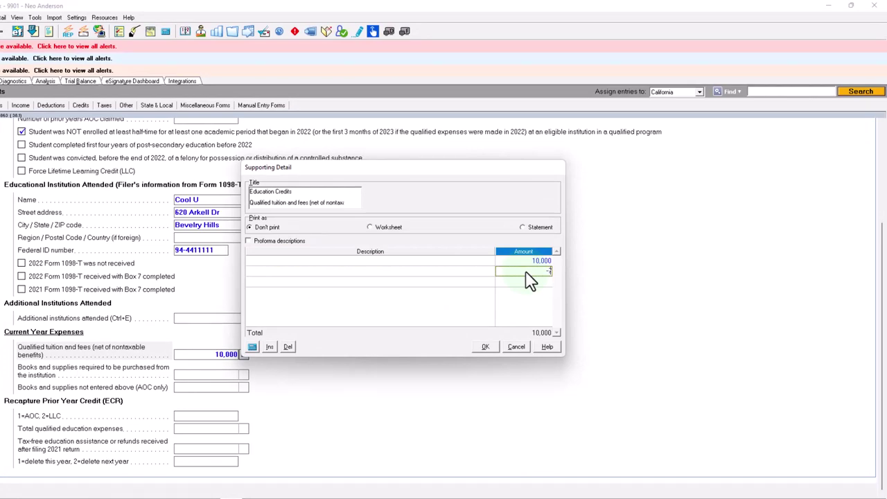
pyautogui.write('7,000')
pyautogui.press('Return')
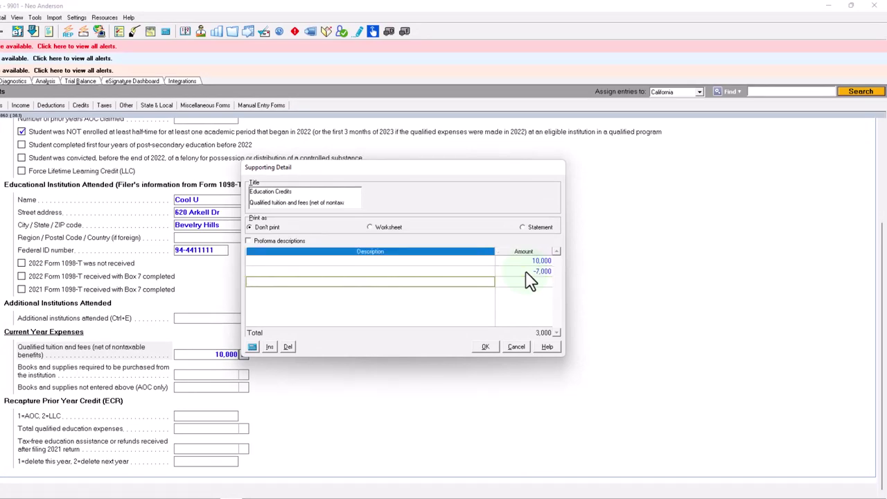
pyautogui.click(489, 346)
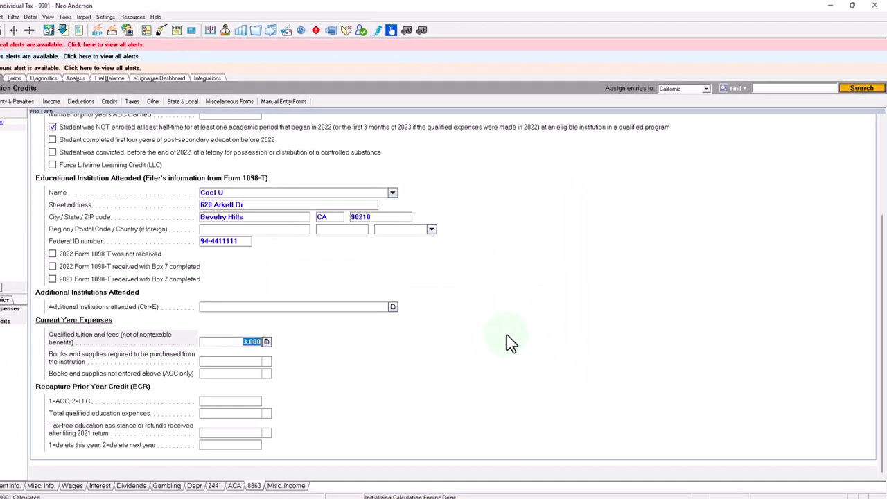
# Check the line 20 credit on Form 1040 page 2 against the income and deduction lines on page 1.
pyautogui.click(17, 78)
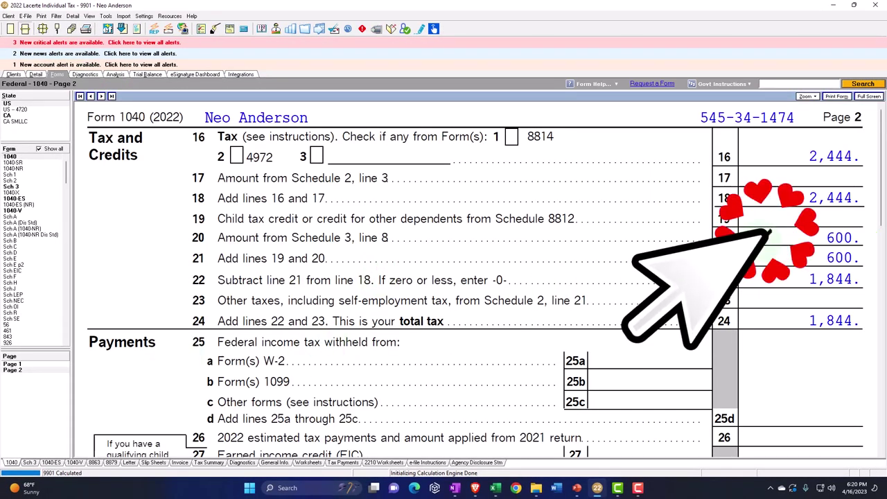
pyautogui.click(35, 362)
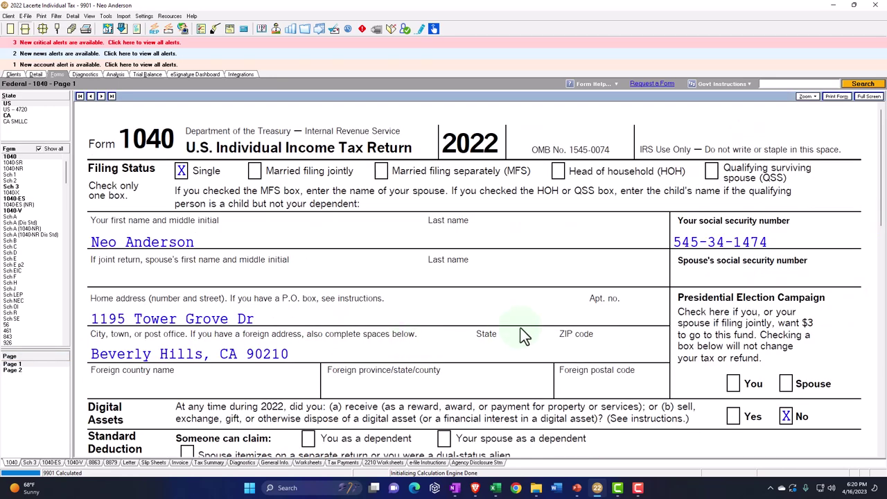
pyautogui.scroll(-7, 521, 327)
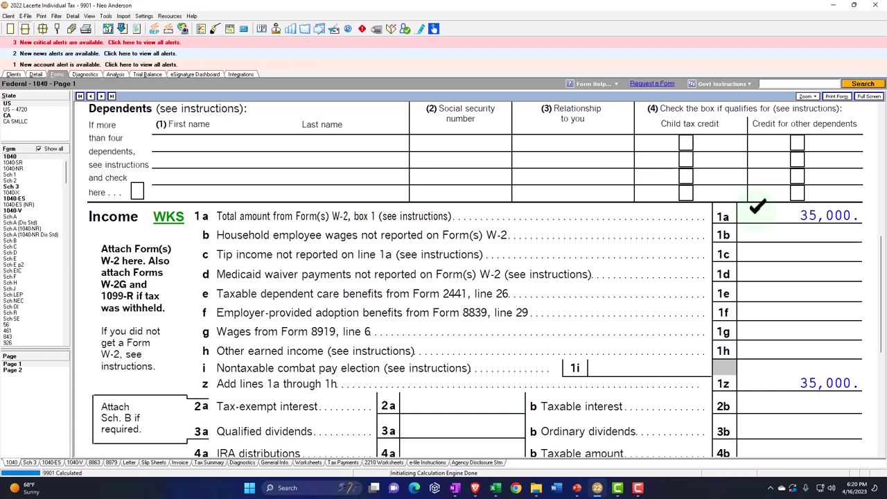
pyautogui.scroll(-5, 475, 278)
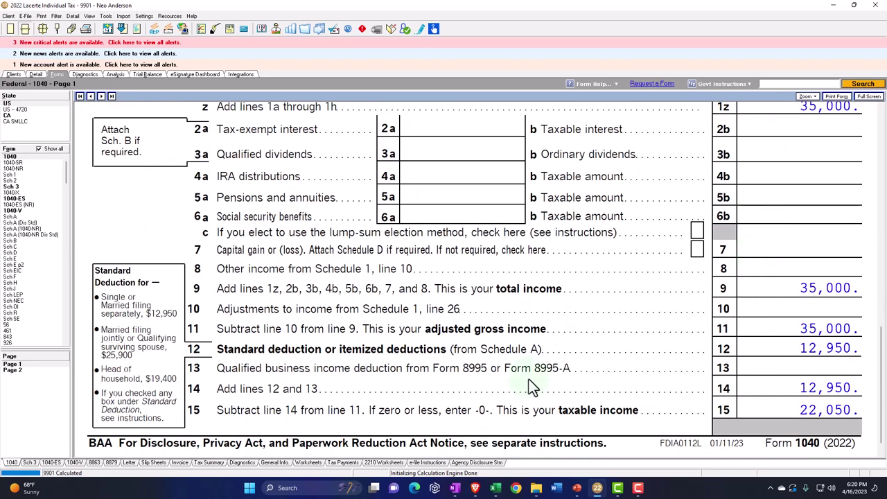
pyautogui.click(26, 372)
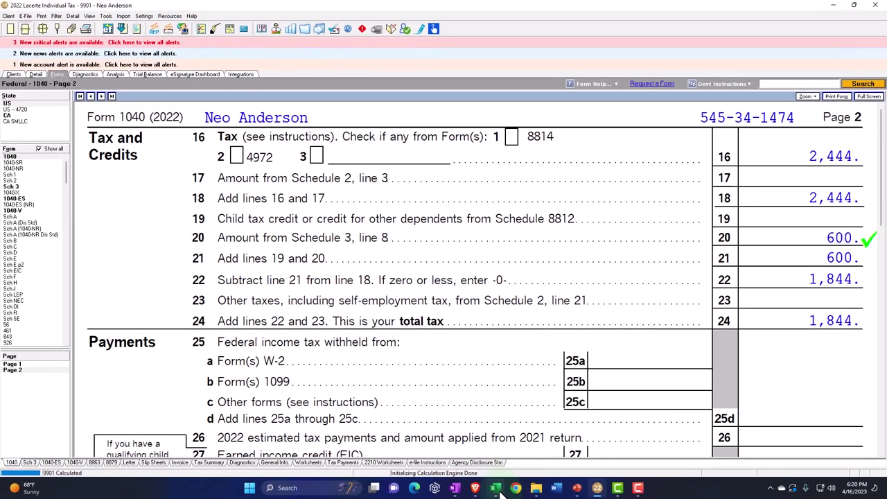
# Switch to Excel, clear the old credit and tax figures in B7:C8, and enter a credit of 600 in B7.
pyautogui.moveTo(500, 490); pyautogui.dragTo(645, 492)
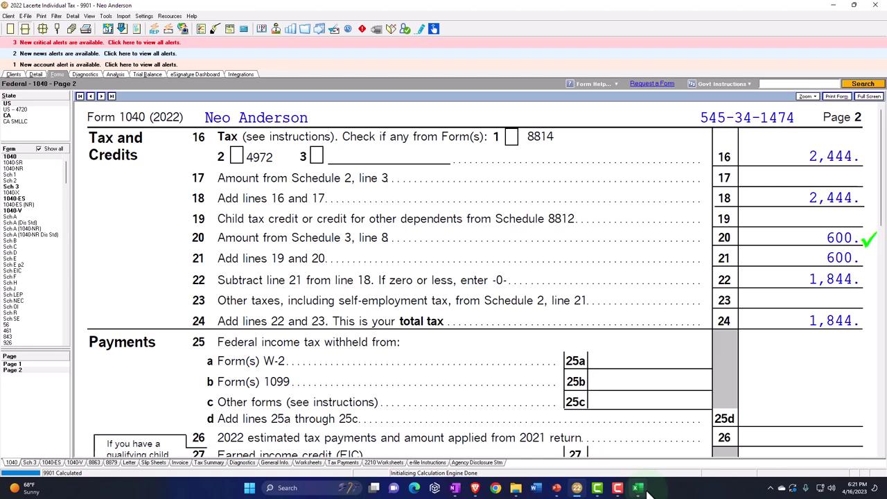
pyautogui.click(637, 488)
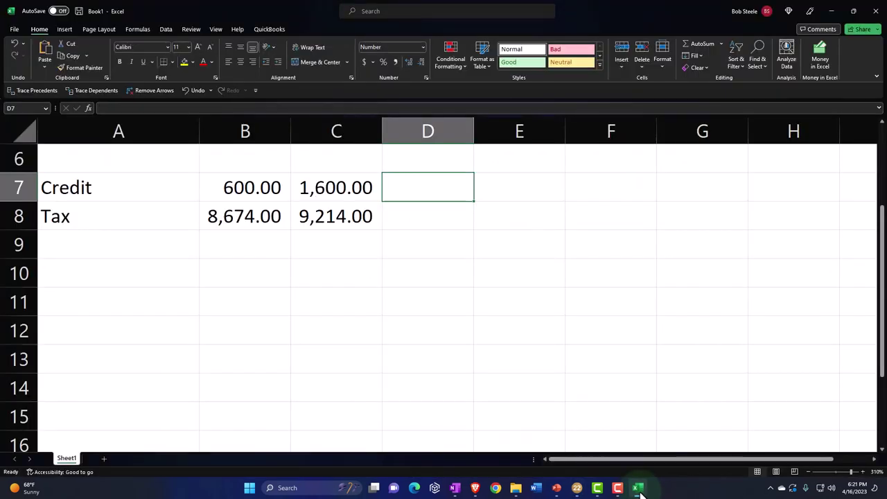
pyautogui.moveTo(361, 303); pyautogui.dragTo(350, 273)
pyautogui.moveTo(288, 174); pyautogui.dragTo(341, 191)
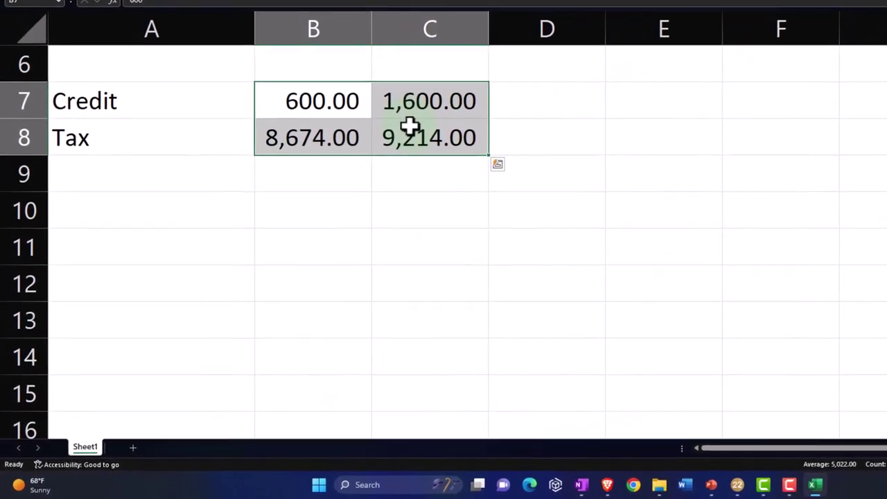
pyautogui.press('Delete')
pyautogui.press('Left')
pyautogui.press('Right')
pyautogui.write('600')
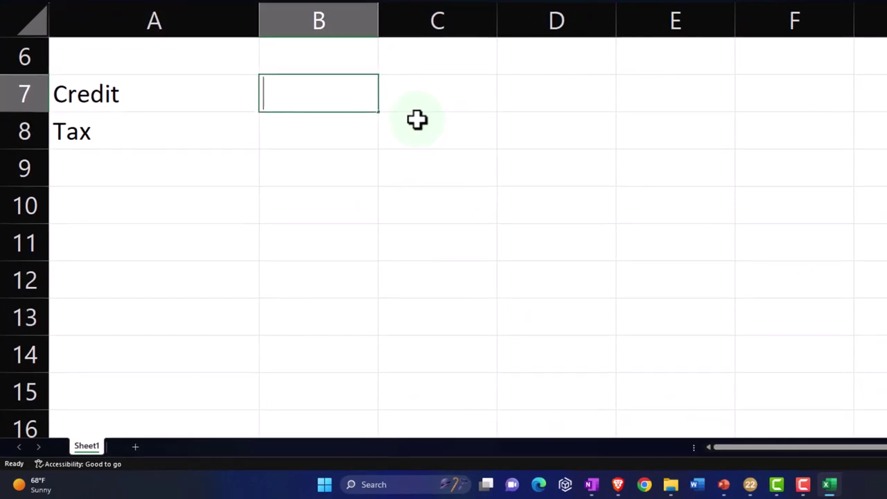
pyautogui.press('Return')
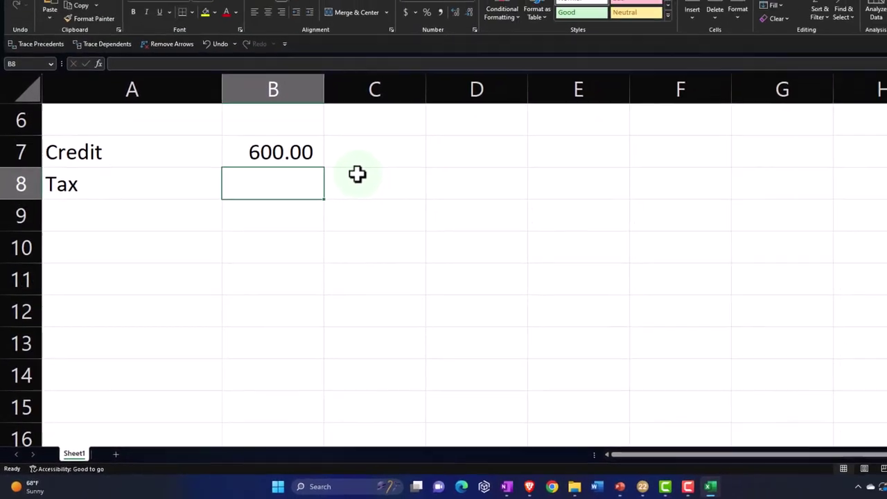
# Check the total tax on Form 1040 in Lacerte and enter 1,844 as the tax in cell B8 of Excel.
pyautogui.click(638, 488)
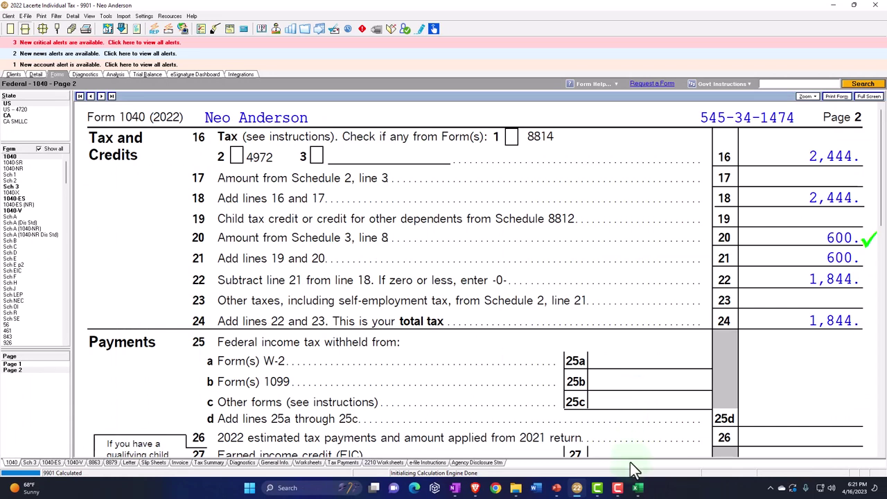
pyautogui.click(638, 488)
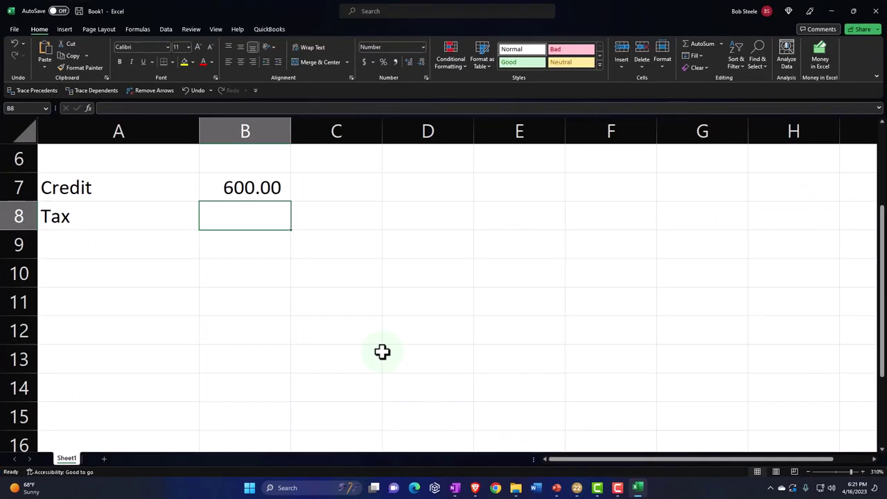
pyautogui.write('1844')
pyautogui.click(272, 255)
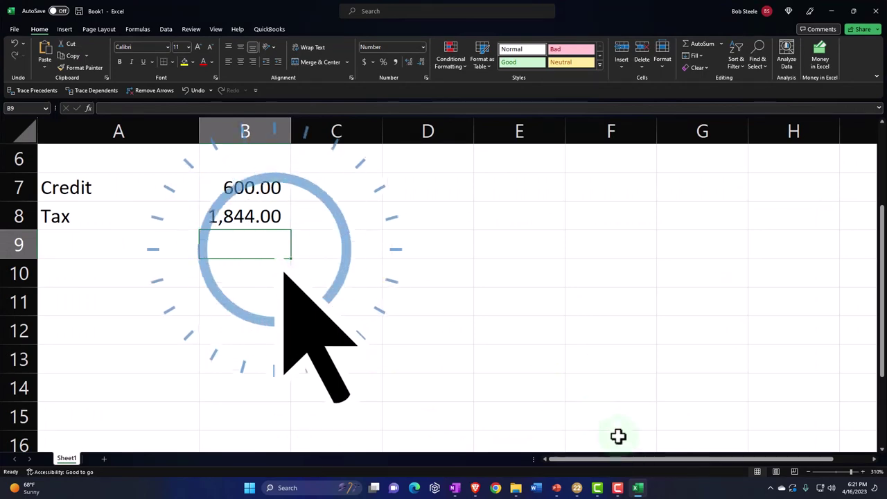
# Switch to Lacerte and remove the -7,000 line from the supporting detail of the student's qualified tuition and fees.
pyautogui.hotkey('alt', 'Tab')
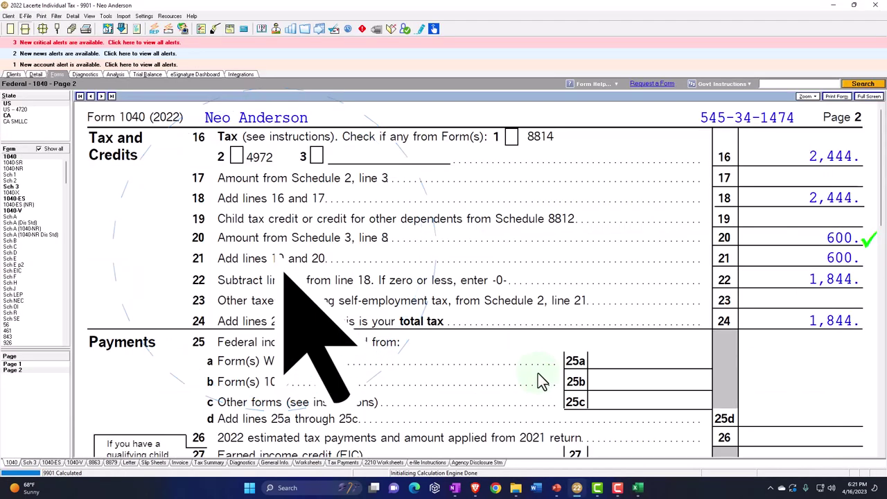
pyautogui.click(37, 76)
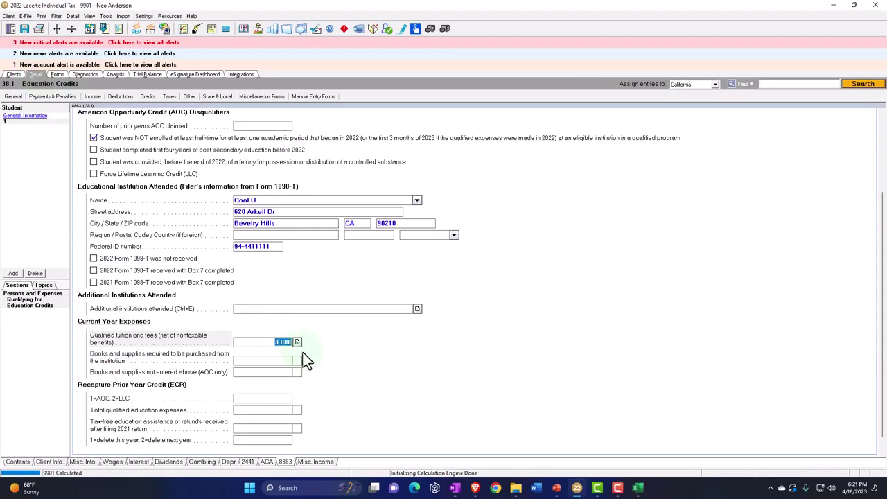
pyautogui.click(297, 343)
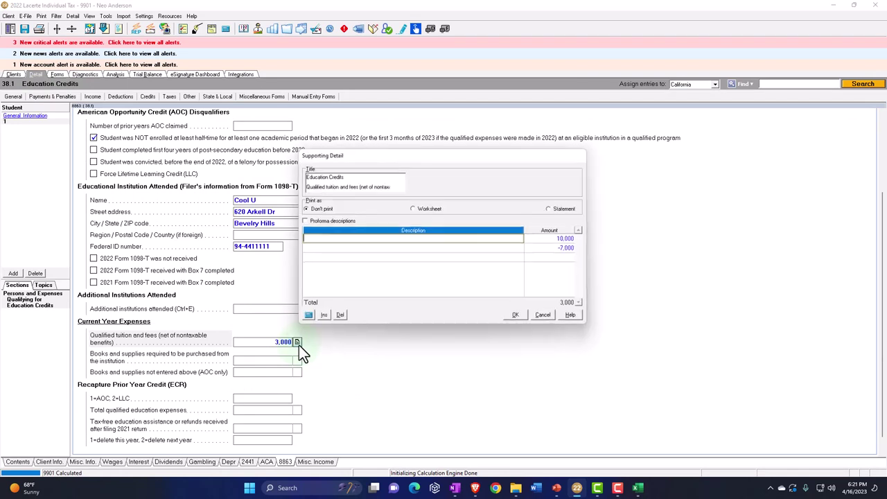
pyautogui.click(546, 250)
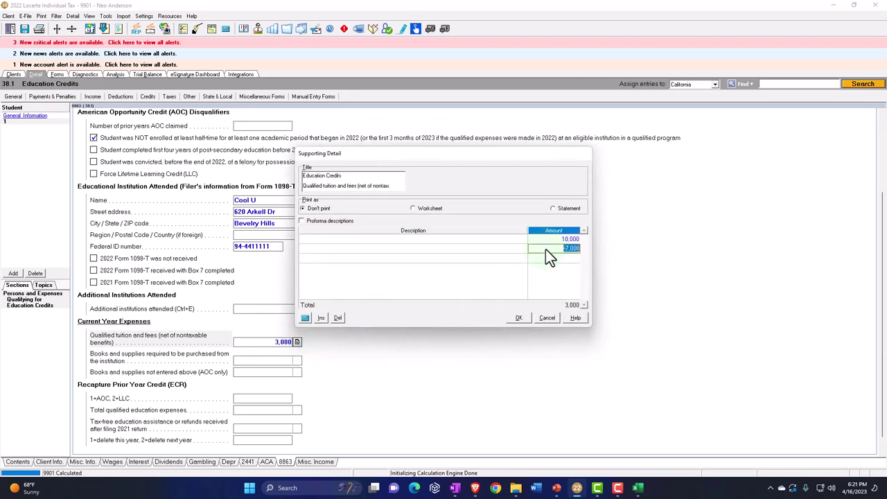
pyautogui.press('Delete')
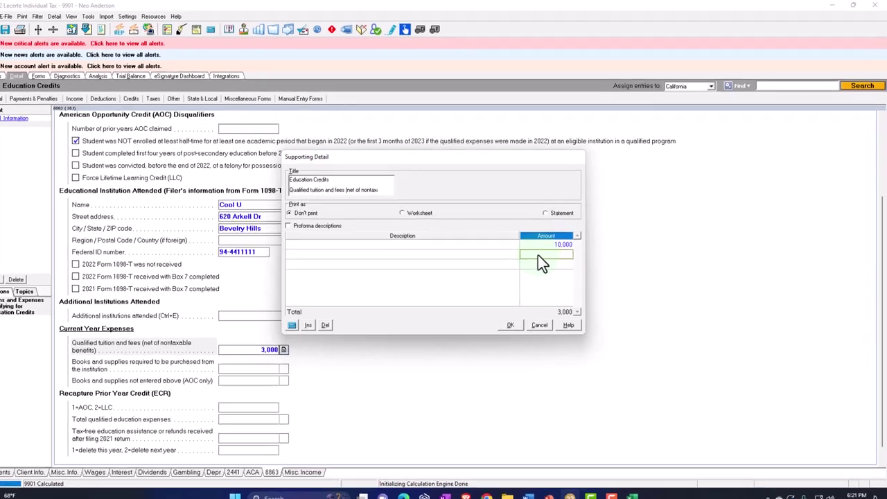
pyautogui.click(511, 325)
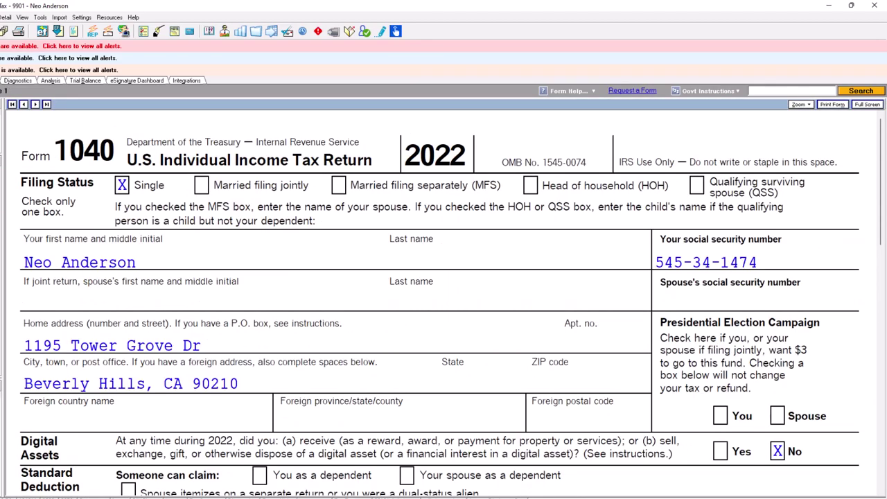
# Review the income and deduction lines on Form 1040 page 1 and the line 20 credit on page 2.
pyautogui.scroll(-6, 412, 293)
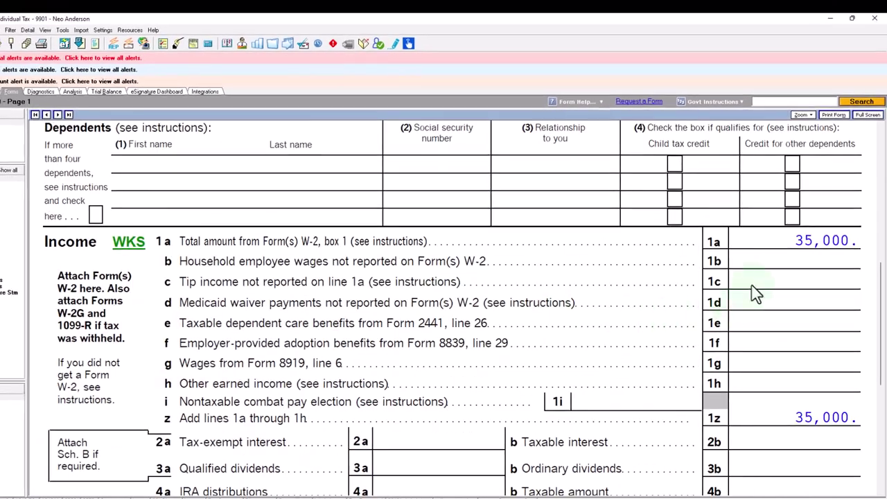
pyautogui.scroll(-5, 769, 238)
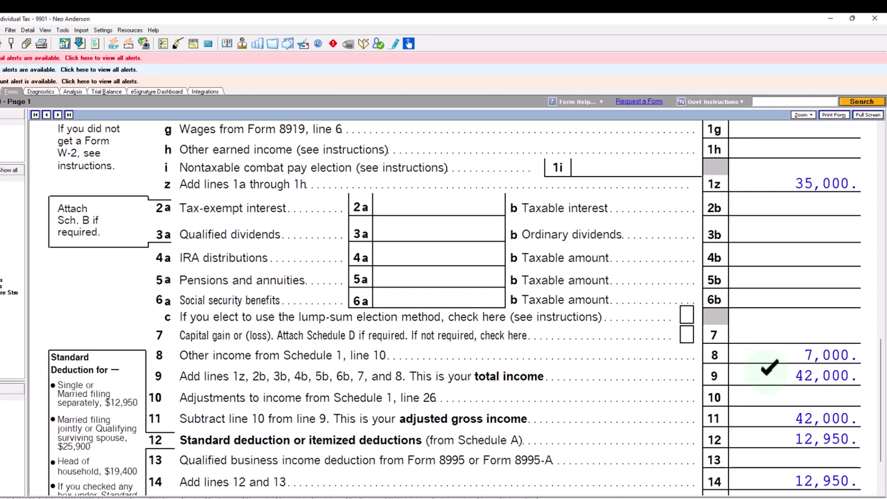
pyautogui.scroll(-2, 769, 369)
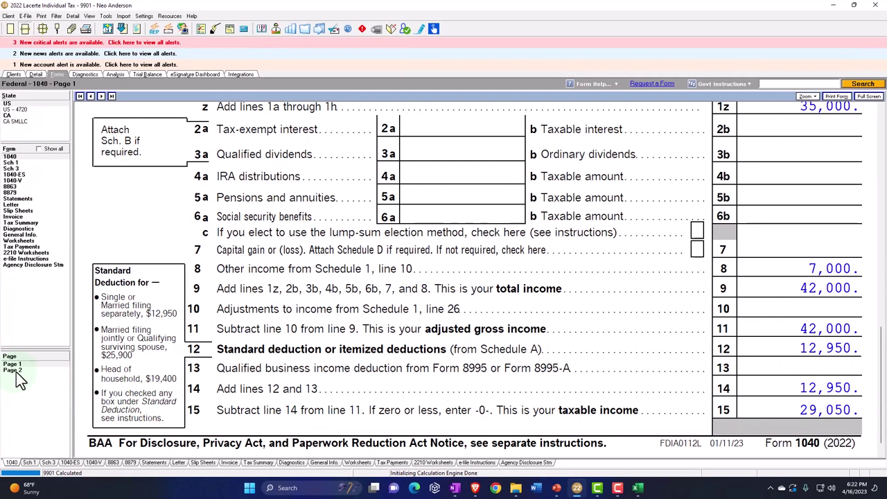
pyautogui.click(16, 371)
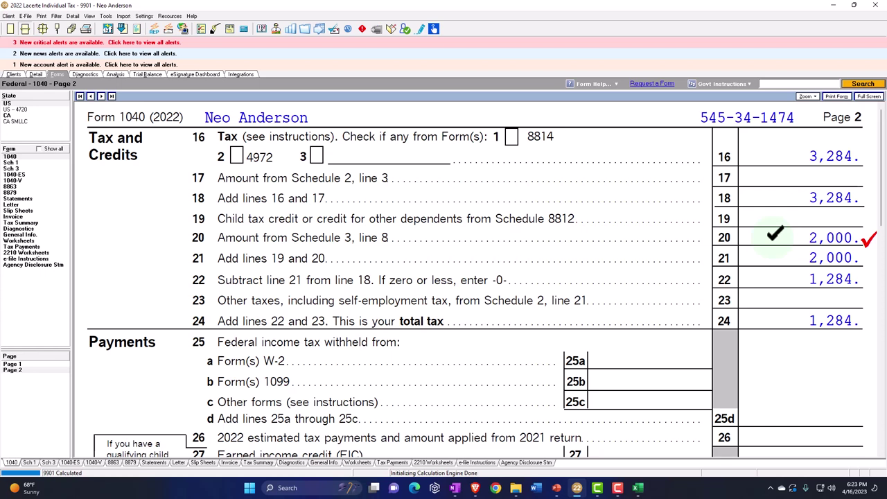
# Switch to Excel and enter the 2,000 credit in C7 and the 1,284 total tax from Form 1040 in C8.
pyautogui.click(638, 488)
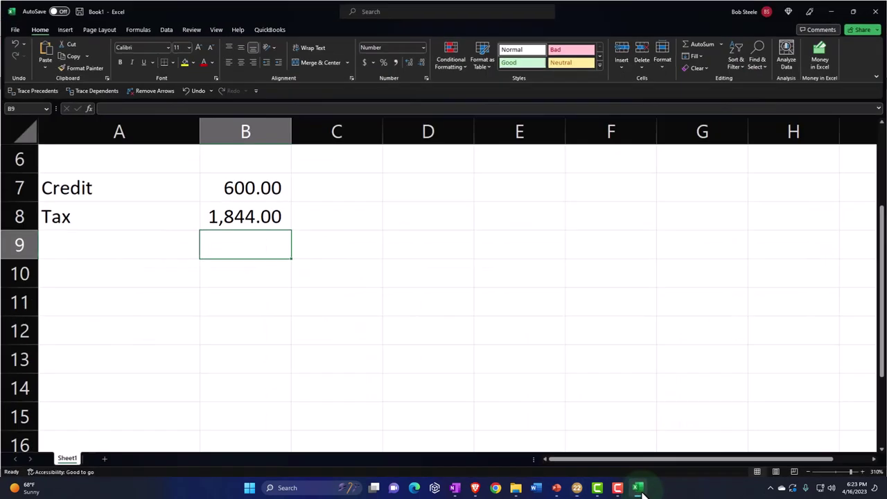
pyautogui.click(323, 190)
pyautogui.write('2000')
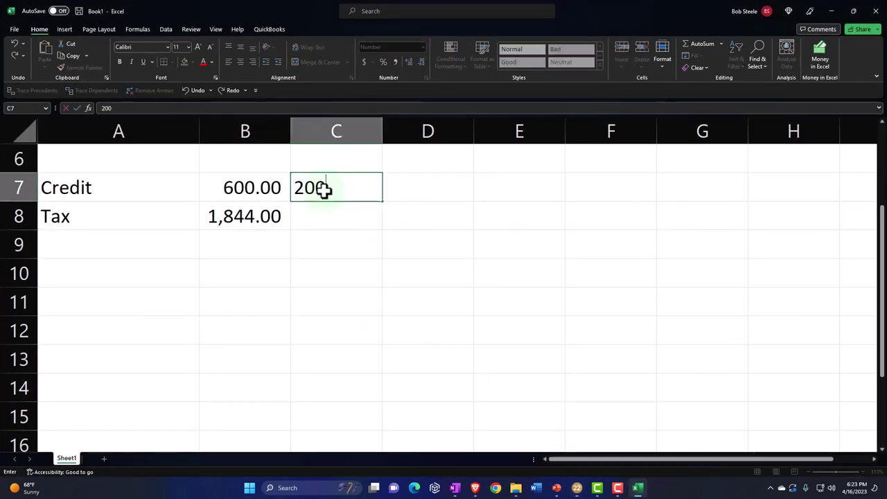
pyautogui.press('Return')
pyautogui.click(638, 488)
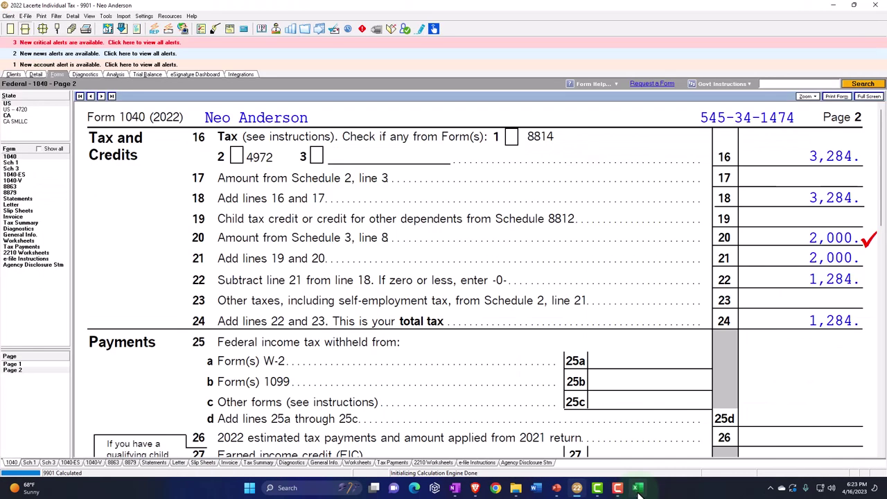
pyautogui.click(637, 488)
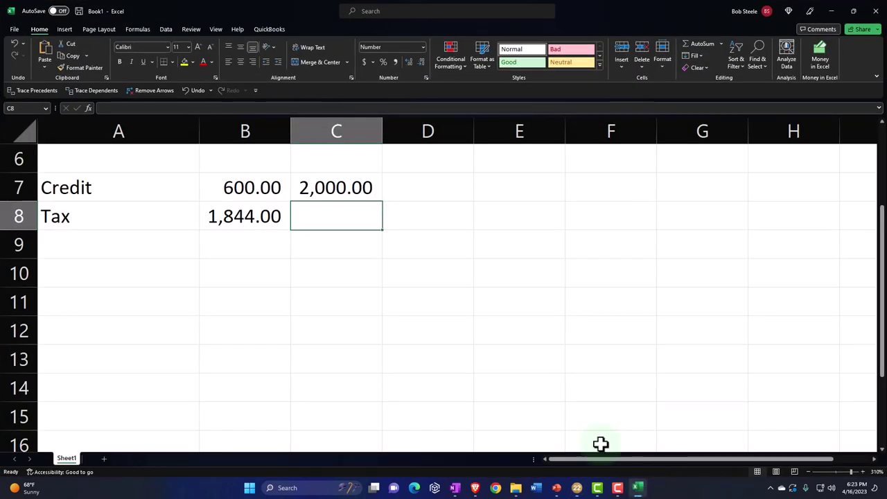
pyautogui.write('1284')
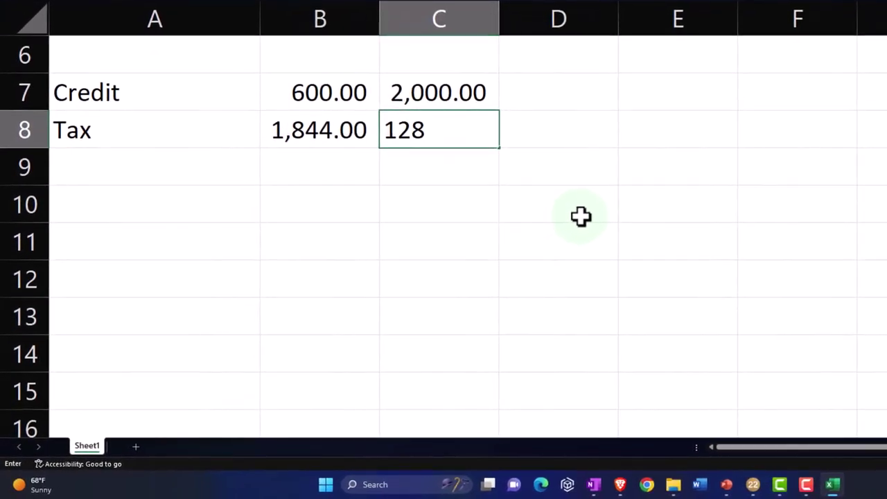
pyautogui.press('Return')
# Calculate the credit difference in D7 as C7 minus B7 and fill the formula down to D8 for the tax.
pyautogui.press('Up')
pyautogui.press('Right')
pyautogui.press('Up')
pyautogui.write('+')
pyautogui.press('Left')
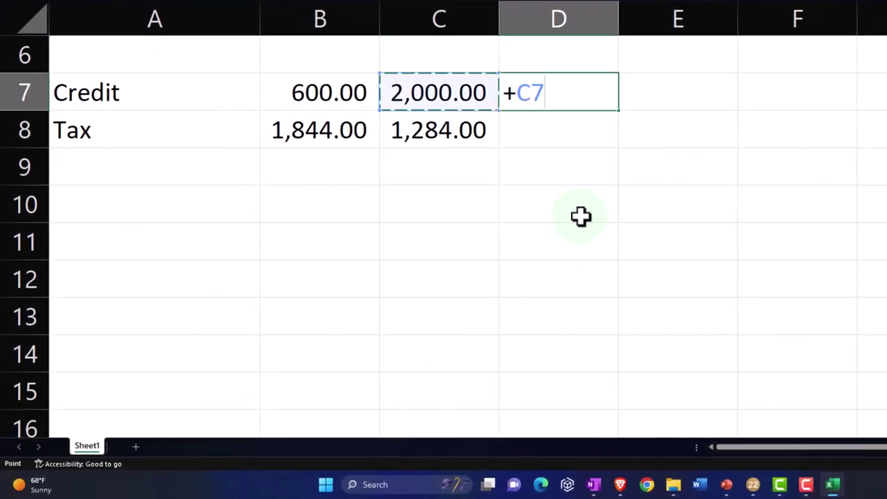
pyautogui.write('-')
pyautogui.press('Left')
pyautogui.press('Left')
pyautogui.press('Return')
pyautogui.click(608, 91)
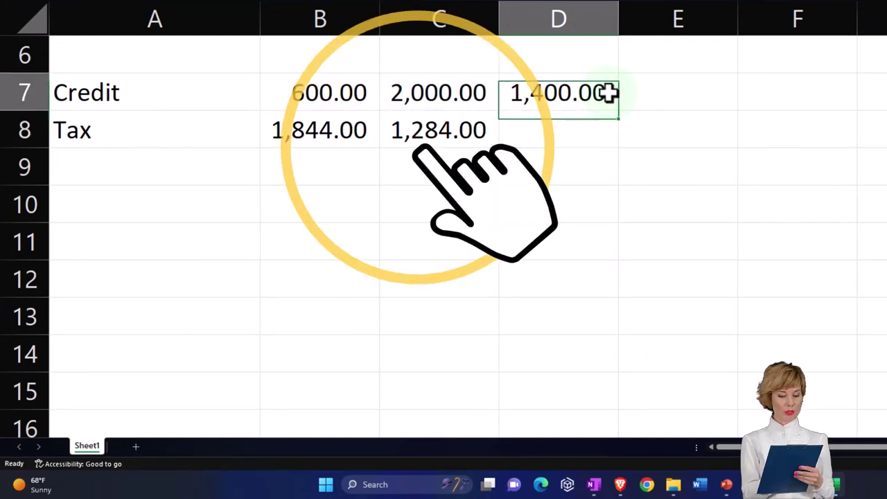
pyautogui.moveTo(618, 123); pyautogui.dragTo(614, 142)
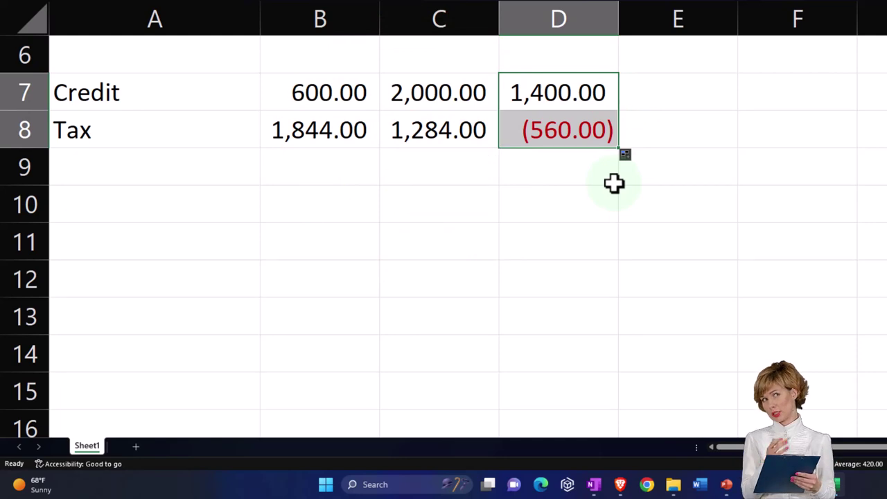
pyautogui.click(569, 213)
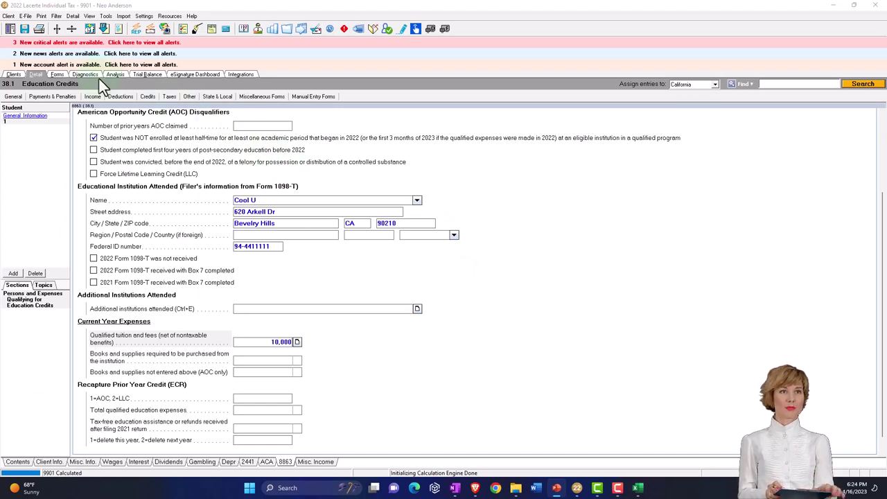
# In Lacerte, set the W-2 wages to 80,000 and check the line 20 credit on Form 1040 page 2.
pyautogui.click(58, 75)
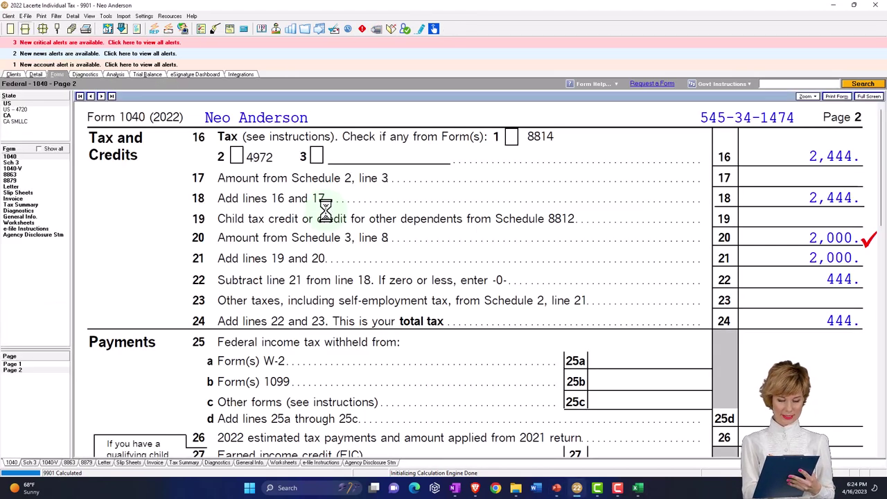
pyautogui.click(12, 364)
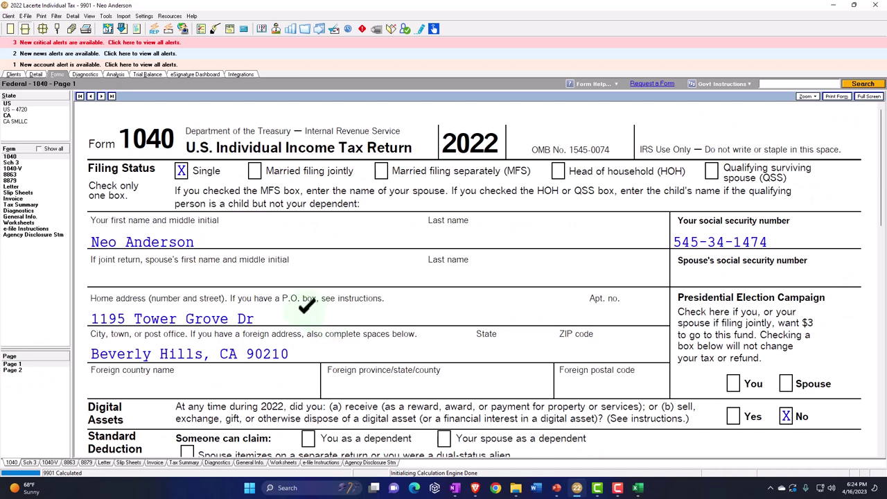
pyautogui.click(36, 74)
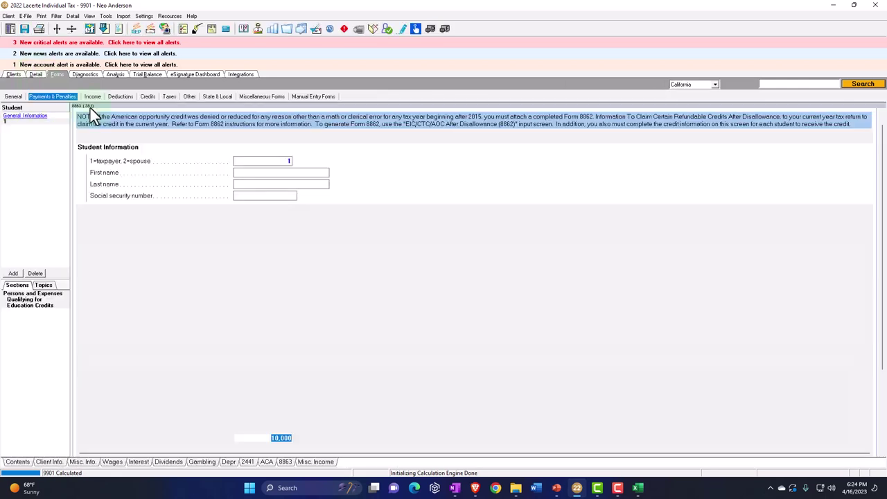
pyautogui.click(96, 96)
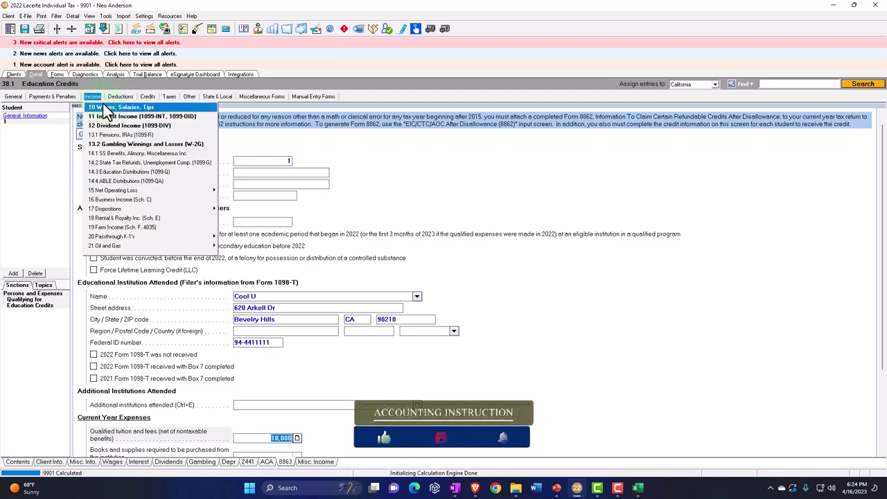
pyautogui.click(119, 114)
pyautogui.click(449, 156)
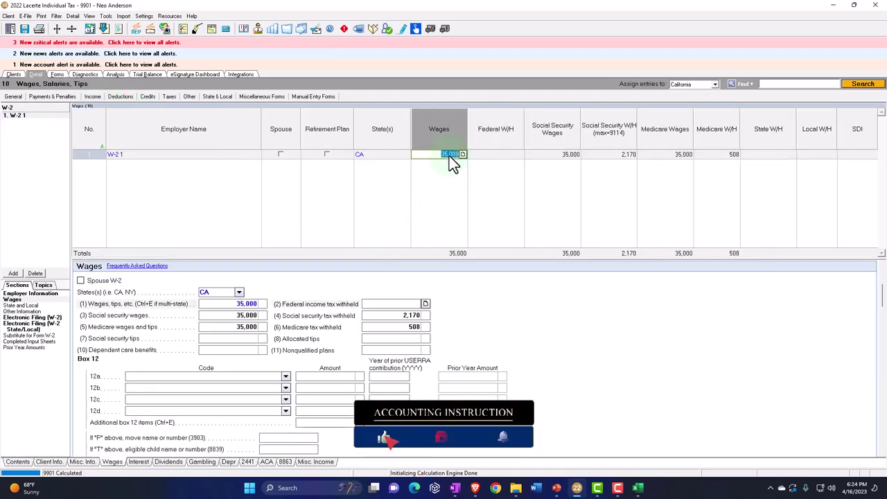
pyautogui.click(450, 156)
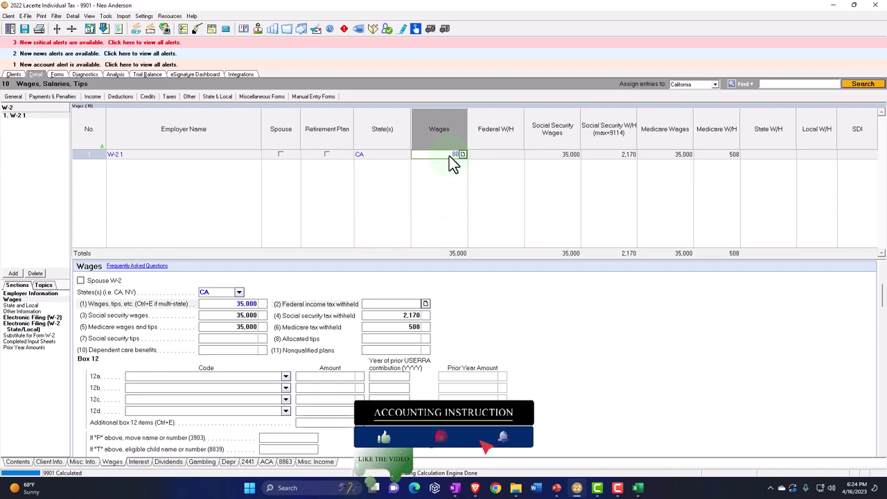
pyautogui.click(57, 75)
pyautogui.click(13, 370)
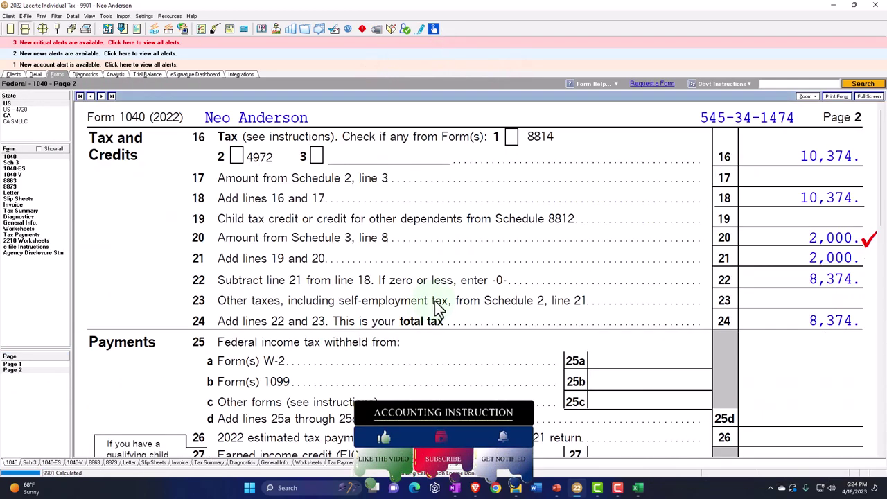
# Set the W-2 wages to 85,000 and check the resulting credit on Form 1040 page 2.
pyautogui.click(35, 75)
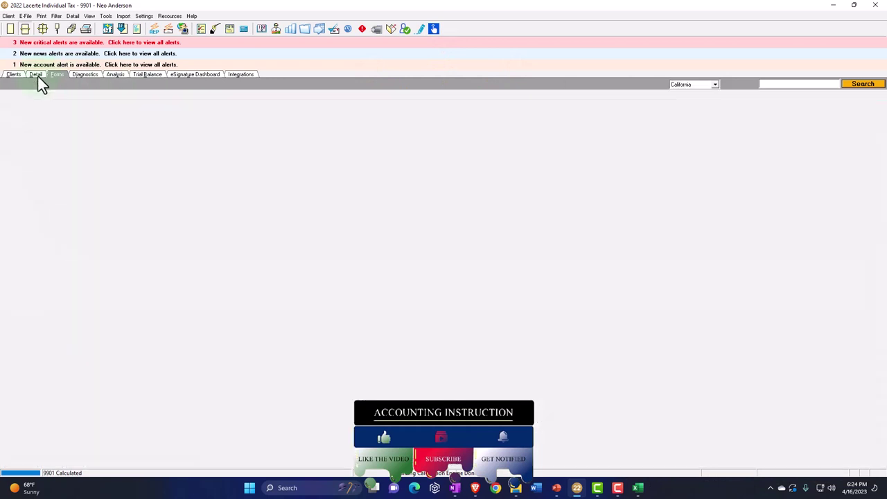
pyautogui.click(446, 154)
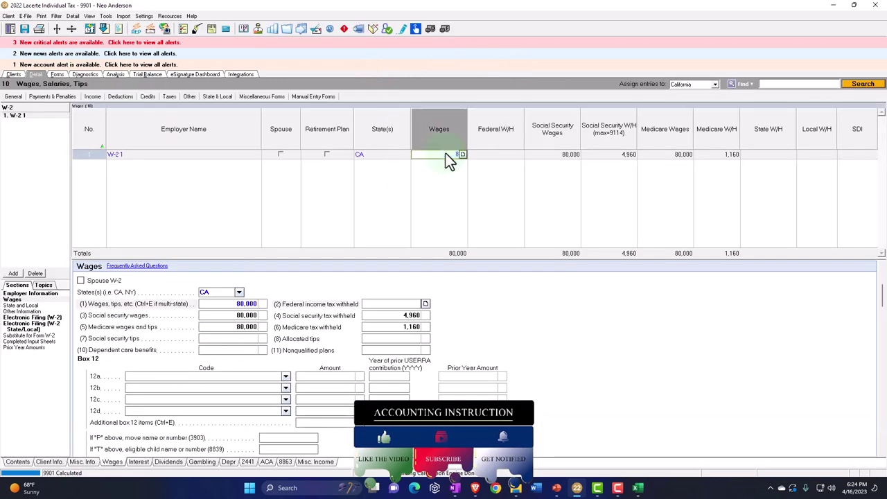
pyautogui.write('8')
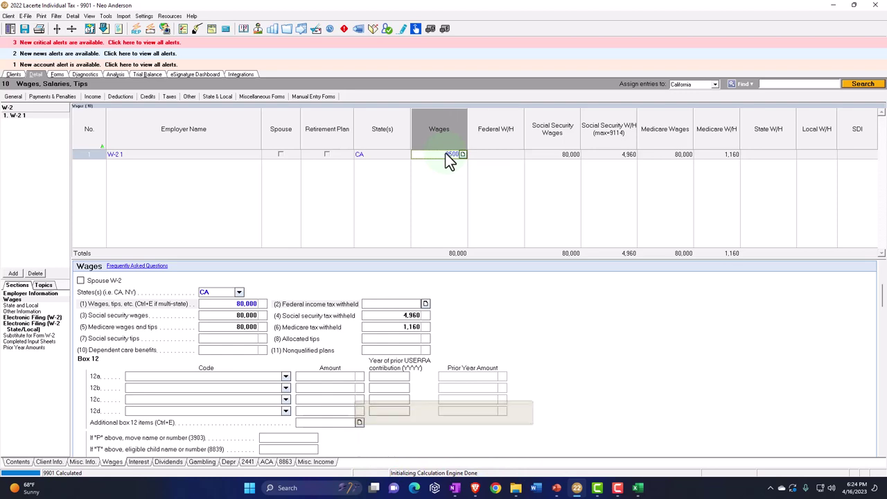
pyautogui.write('5,000')
pyautogui.press('Tab')
pyautogui.click(57, 74)
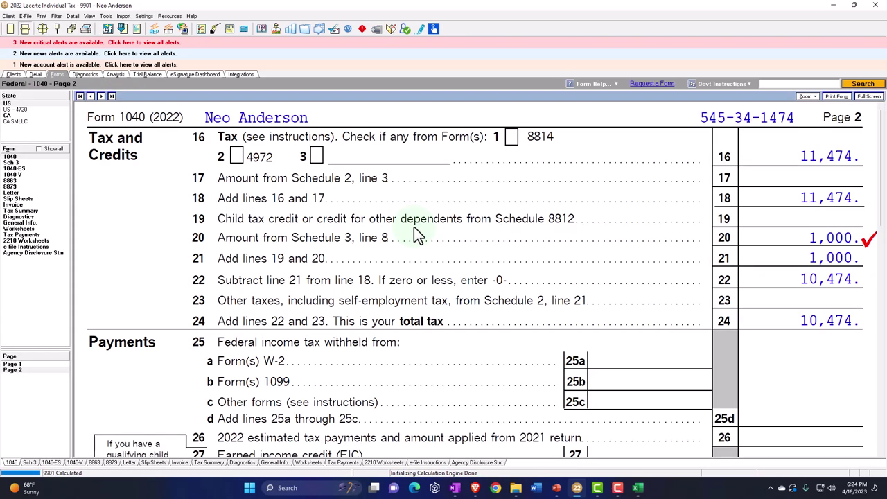
# Set the W-2 wages to 90,000 and check the credit and total tax on Form 1040 page 2.
pyautogui.click(36, 75)
pyautogui.click(448, 156)
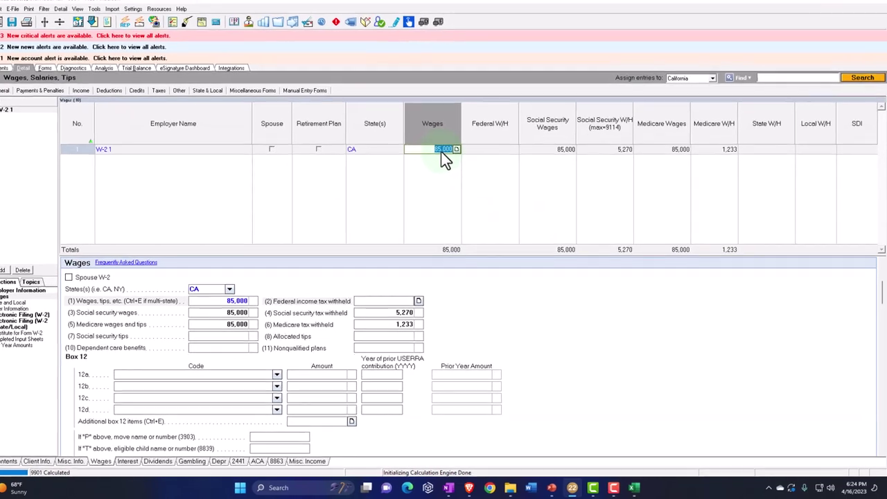
pyautogui.write('90')
pyautogui.press('Tab')
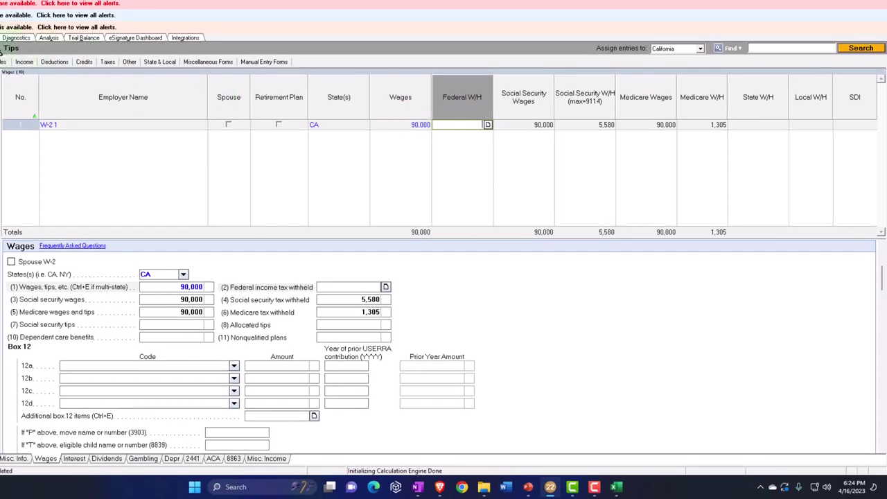
pyautogui.click(232, 141)
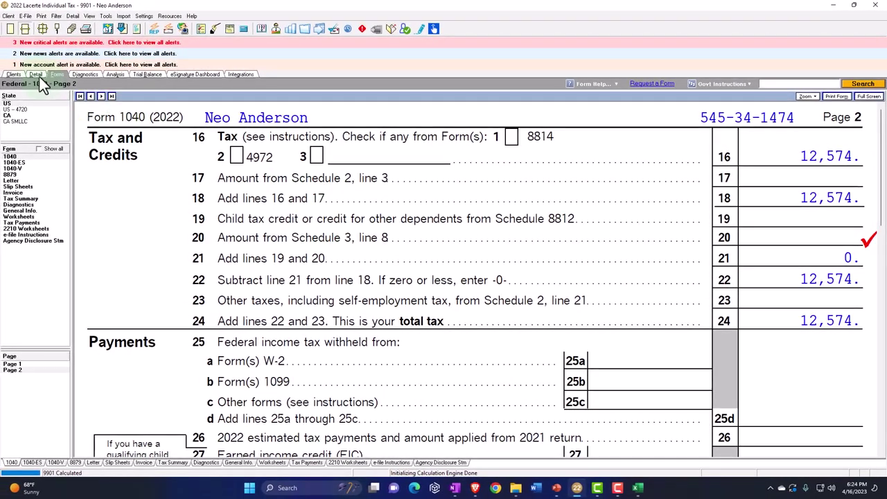
# Set the W-2 wages to 20,000.
pyautogui.click(25, 68)
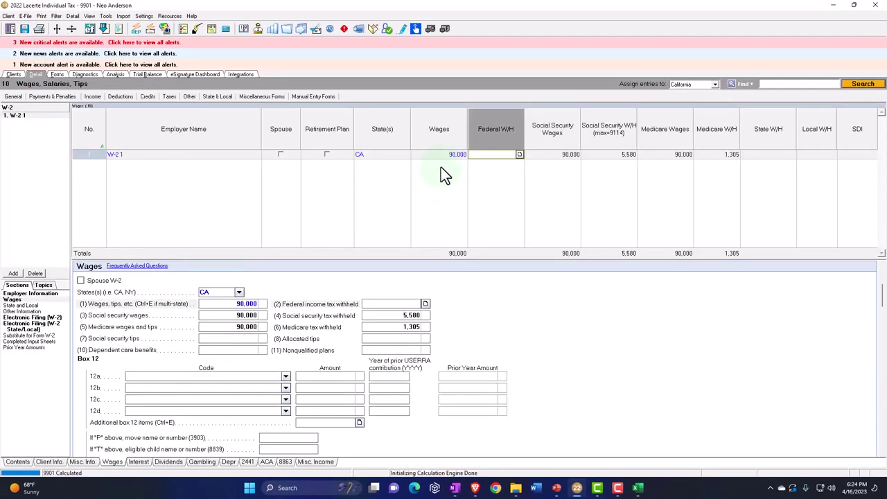
pyautogui.click(438, 155)
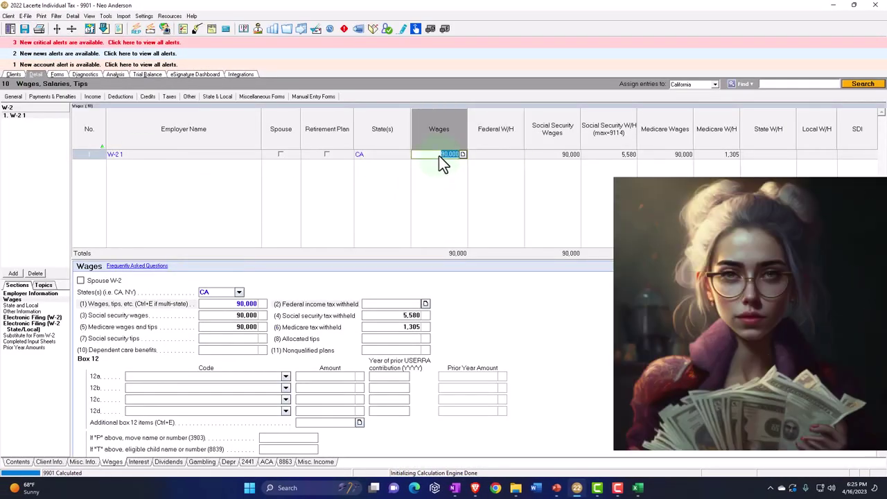
pyautogui.write('20,000')
pyautogui.press('Tab')
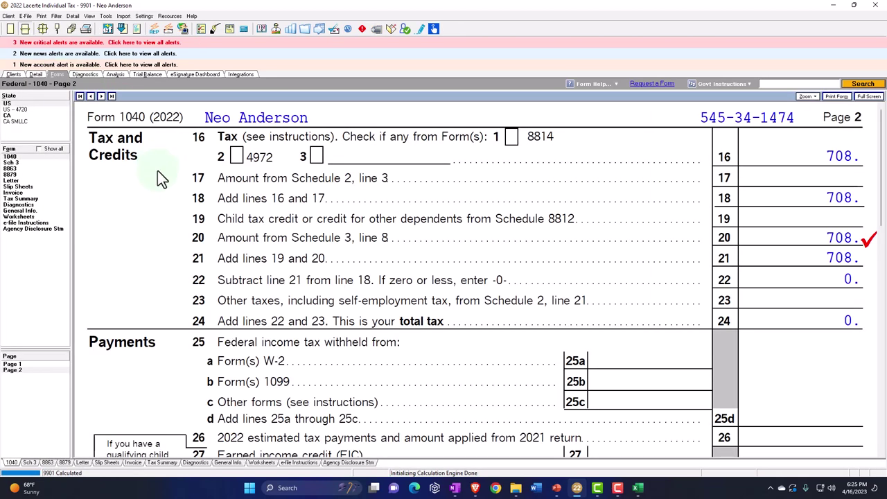
# Check taxable income on Form 1040 page 1, then the line 20 credit, total tax and line 29 on page 2.
pyautogui.click(22, 365)
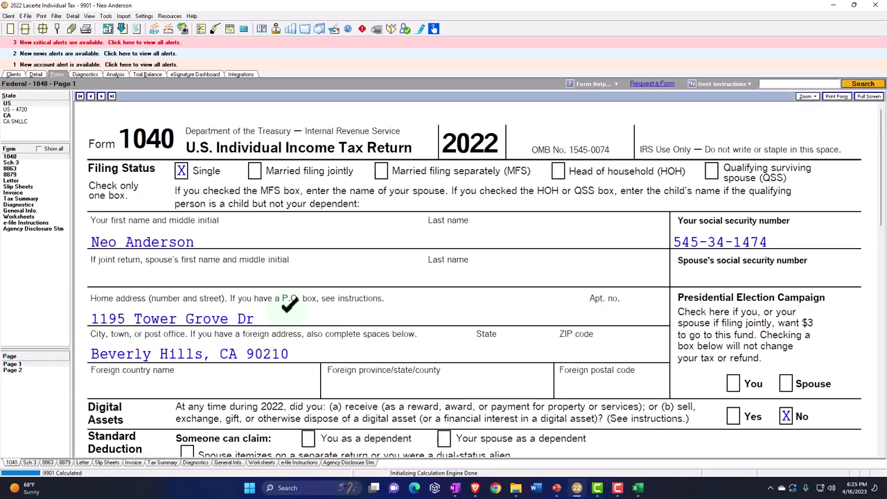
pyautogui.scroll(-8, 435, 292)
pyautogui.scroll(-8, 708, 235)
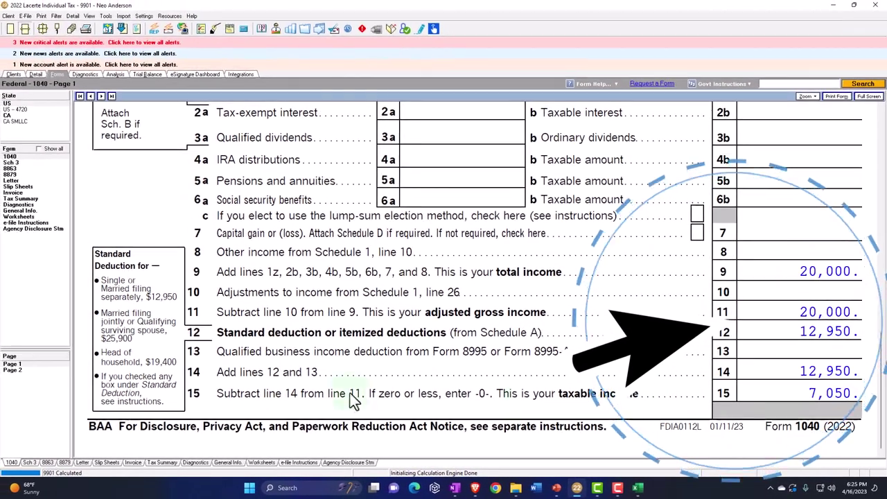
pyautogui.click(14, 370)
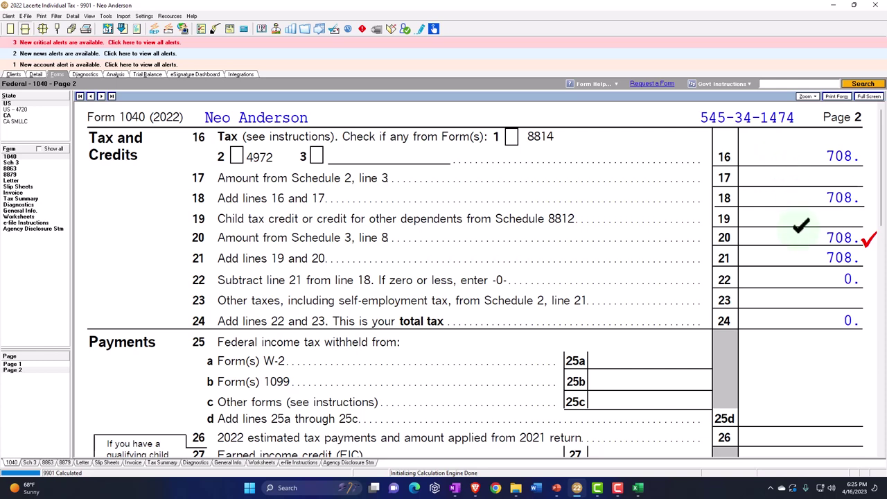
pyautogui.scroll(-3, 801, 227)
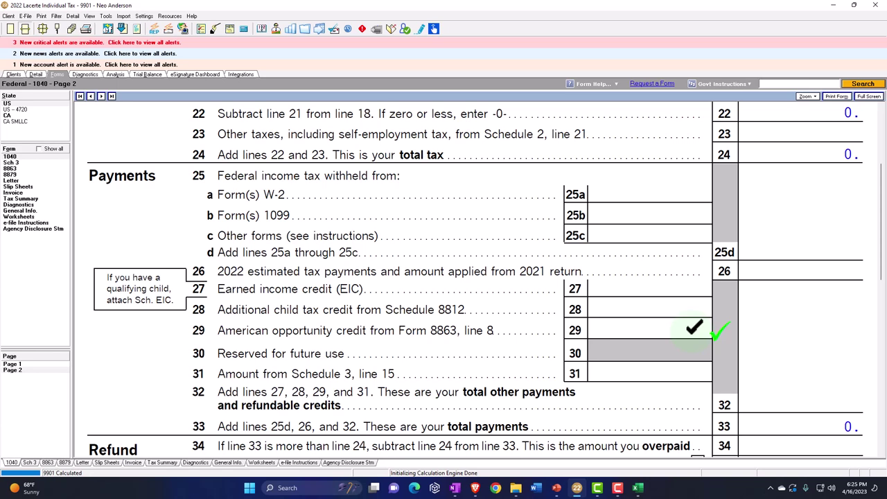
# Clear the education credit disqualifier for not being enrolled at least half-time and check lines 20 and 29 on Form 1040 page 2.
pyautogui.click(33, 76)
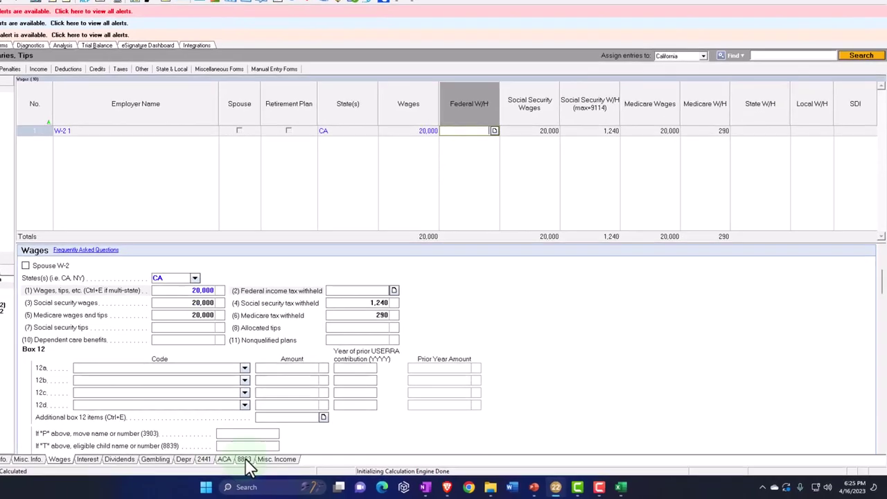
pyautogui.click(284, 462)
pyautogui.scroll(-4, 313, 372)
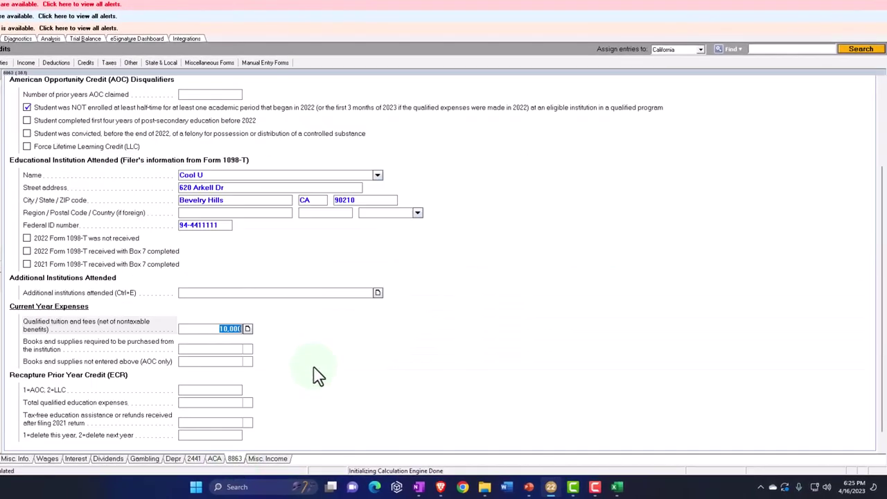
pyautogui.scroll(5, 109, 307)
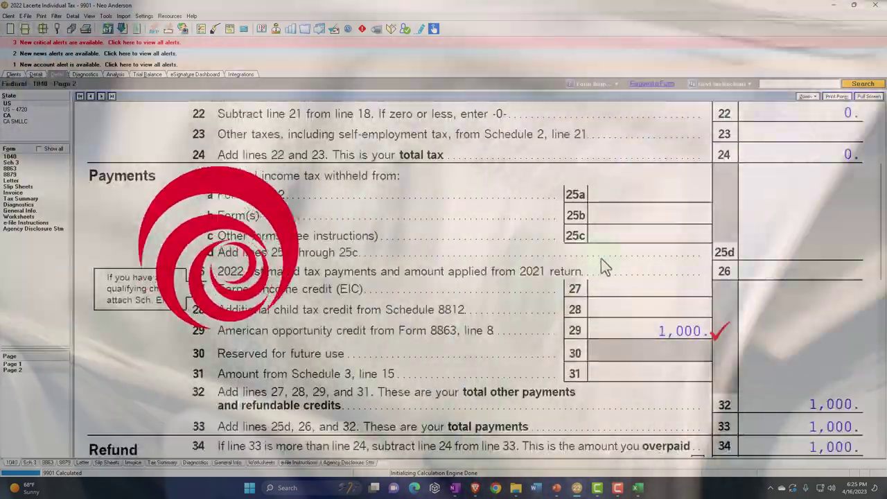
pyautogui.scroll(3, 604, 268)
pyautogui.scroll(-3, 735, 388)
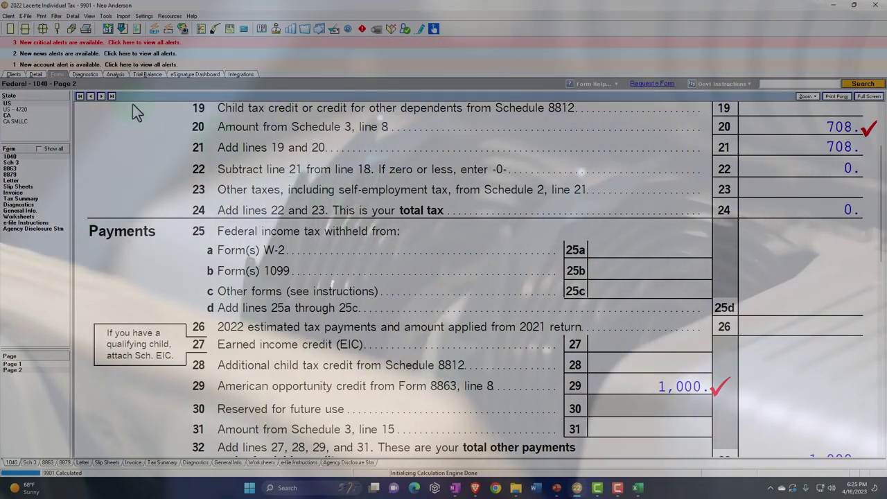
# Mark the student as not enrolled at least half-time and set the W-2 wages to 75,000.
pyautogui.click(35, 75)
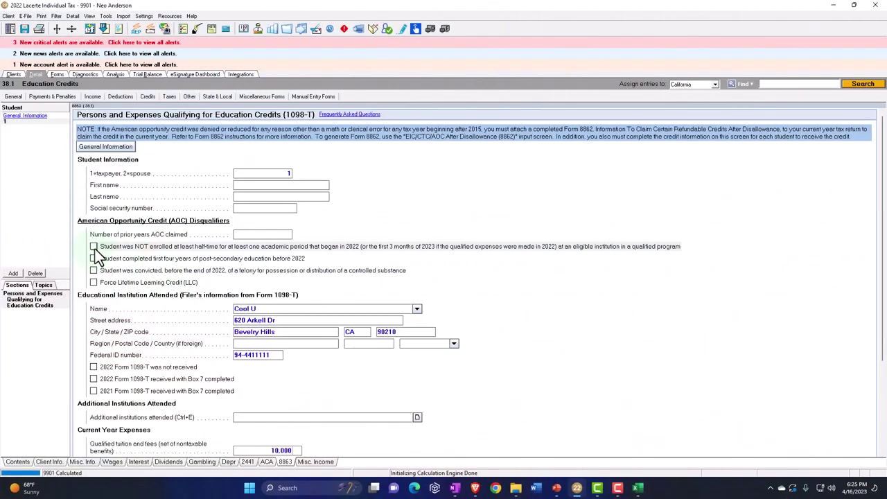
pyautogui.click(93, 247)
pyautogui.click(93, 97)
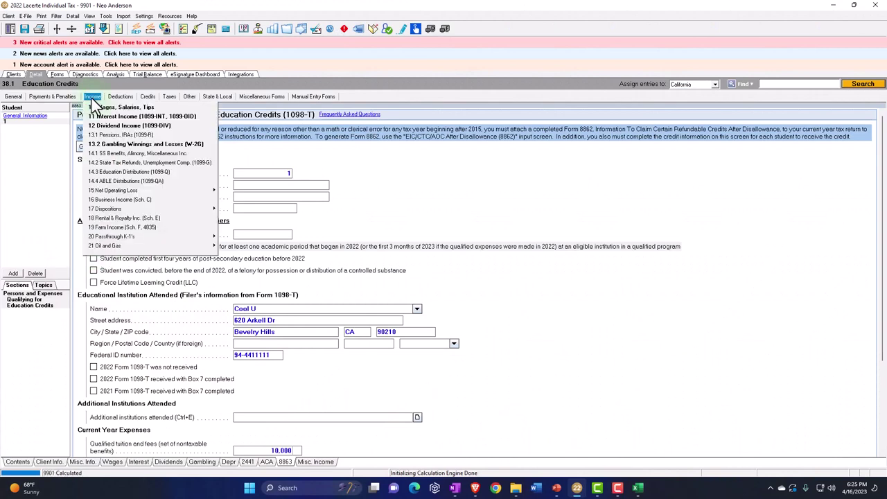
pyautogui.click(97, 109)
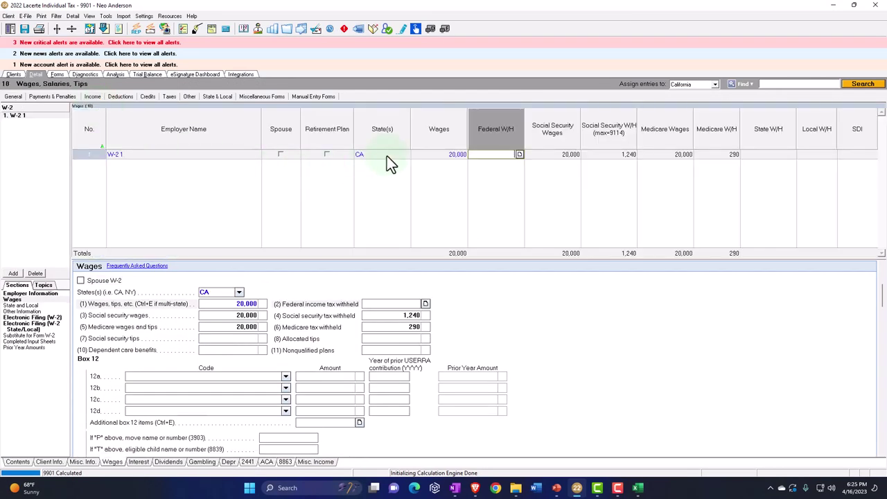
pyautogui.click(440, 154)
pyautogui.write('75000')
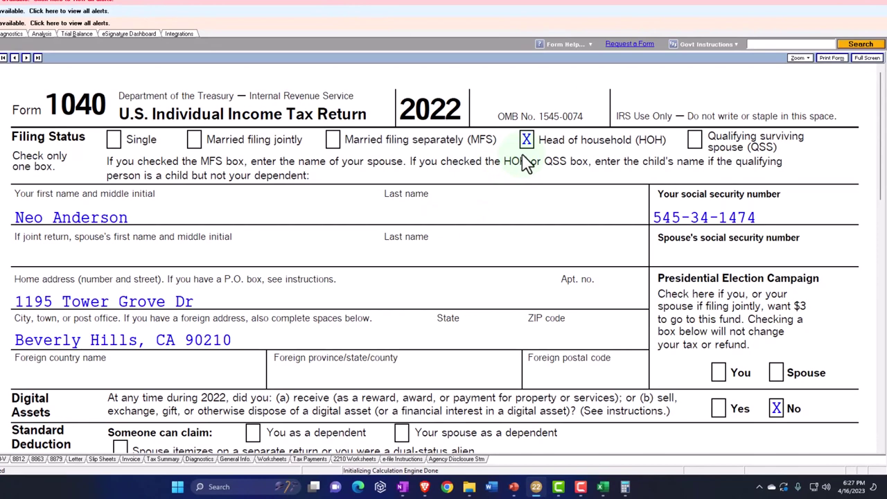
# Review the filing status, dependent, wages, standard deduction and taxable income on Form 1040 page 1, then open page 2.
pyautogui.scroll(-5, 527, 161)
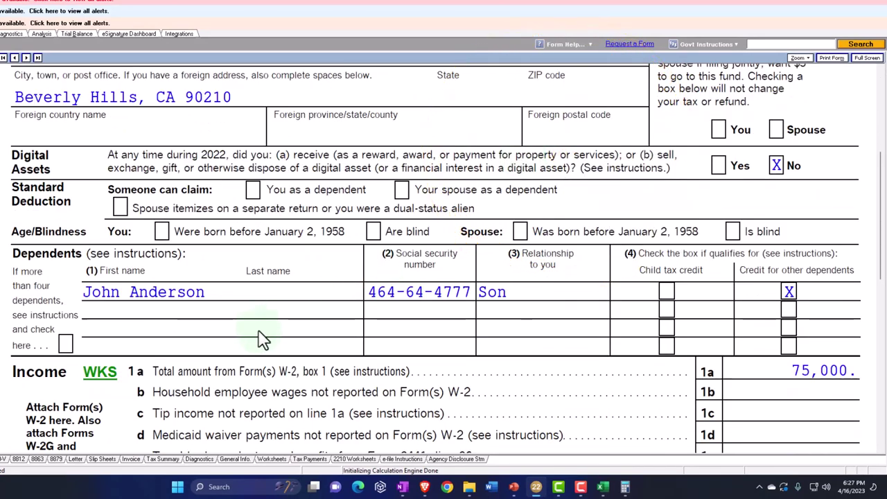
pyautogui.scroll(-1, 262, 340)
pyautogui.scroll(-1, 262, 340)
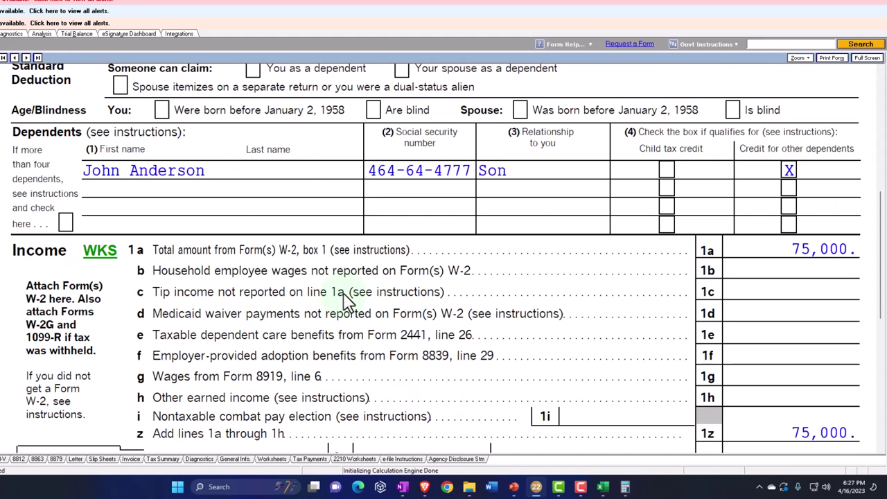
pyautogui.scroll(-2, 347, 298)
pyautogui.scroll(-3, 346, 299)
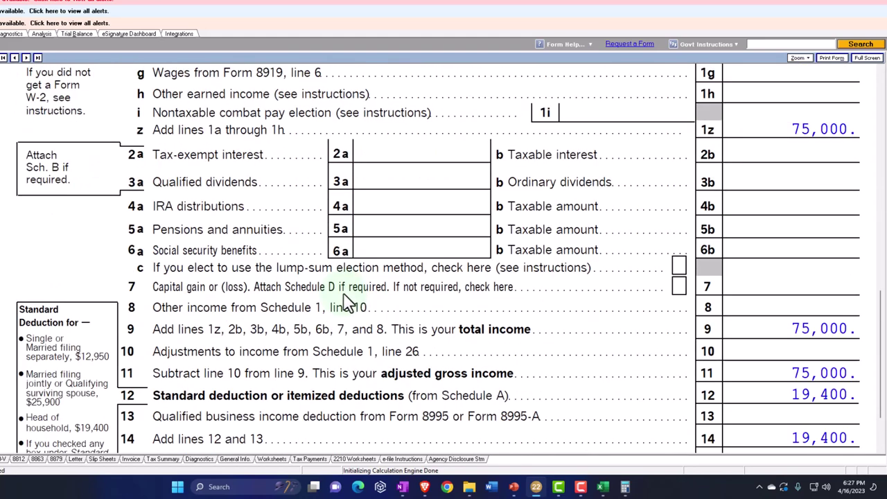
pyautogui.scroll(-1, 761, 350)
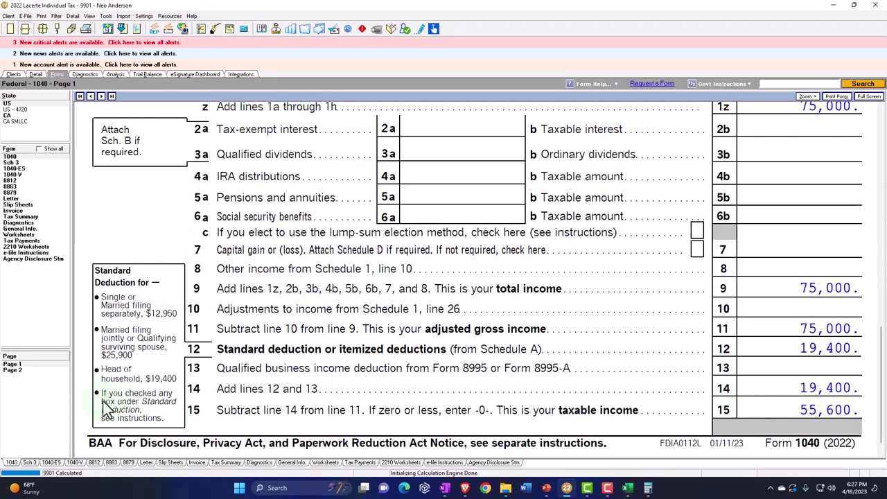
pyautogui.click(39, 375)
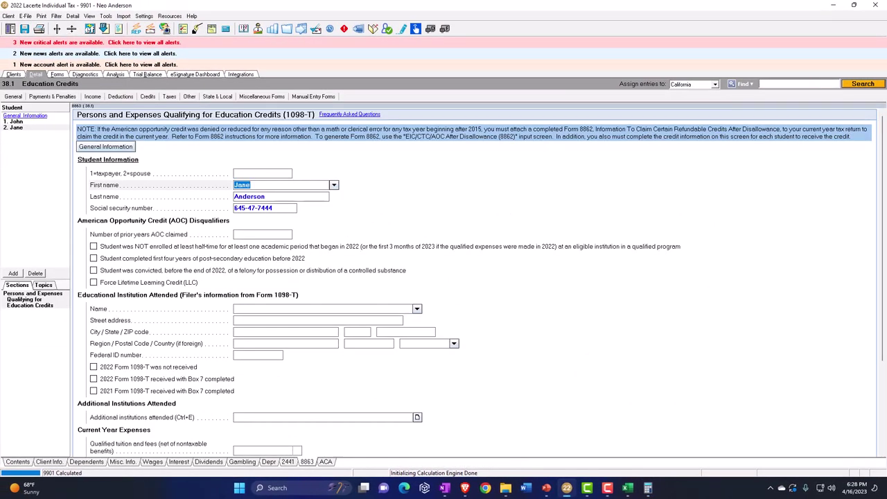
# Select Cool U as the second student's institution and mark the first four years of post-secondary education as completed before 2022.
pyautogui.click(416, 309)
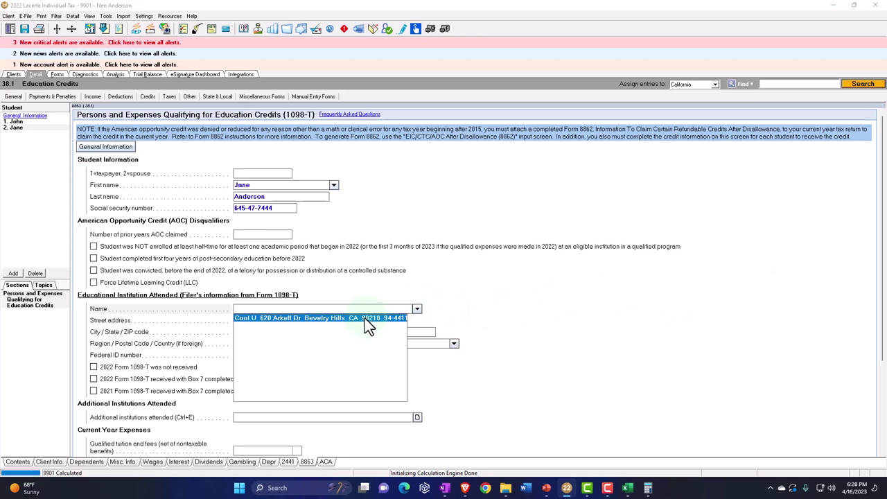
pyautogui.click(364, 316)
pyautogui.scroll(-2, 336, 297)
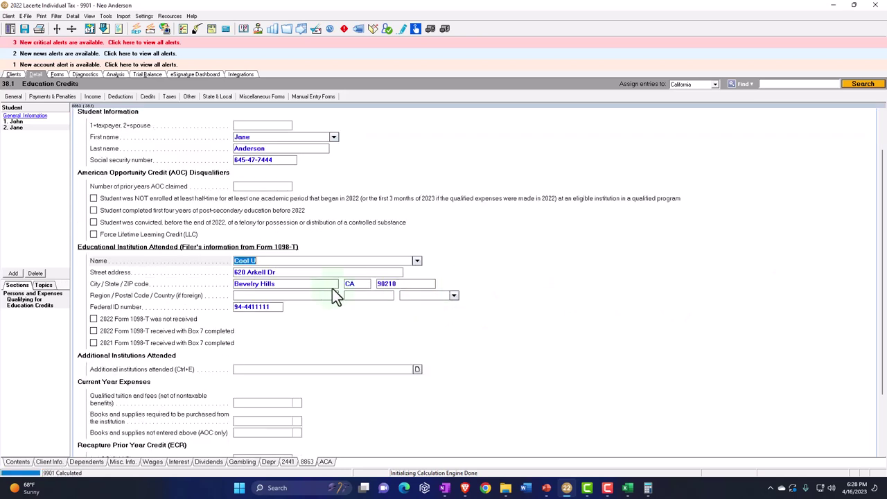
pyautogui.click(93, 210)
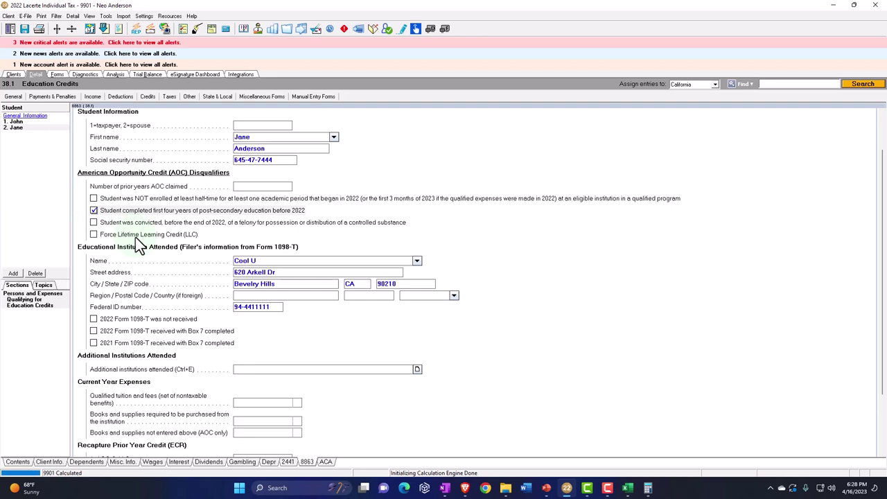
# Enter 10,000 as the second student's qualified tuition and fees.
pyautogui.scroll(-2, 135, 237)
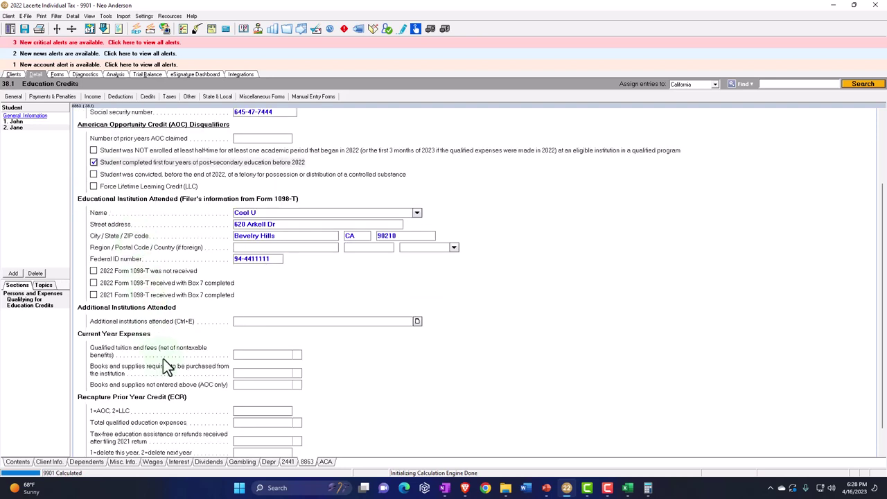
pyautogui.click(259, 355)
pyautogui.write('10,0')
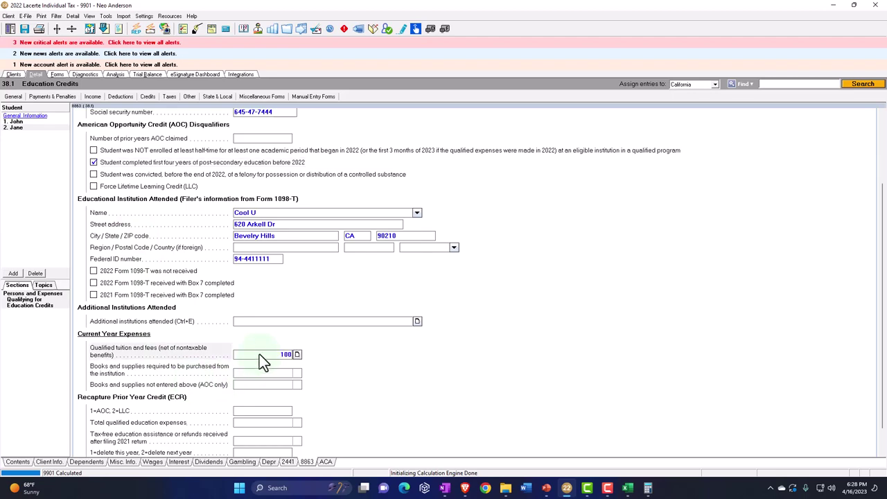
pyautogui.write('00')
pyautogui.press('Tab')
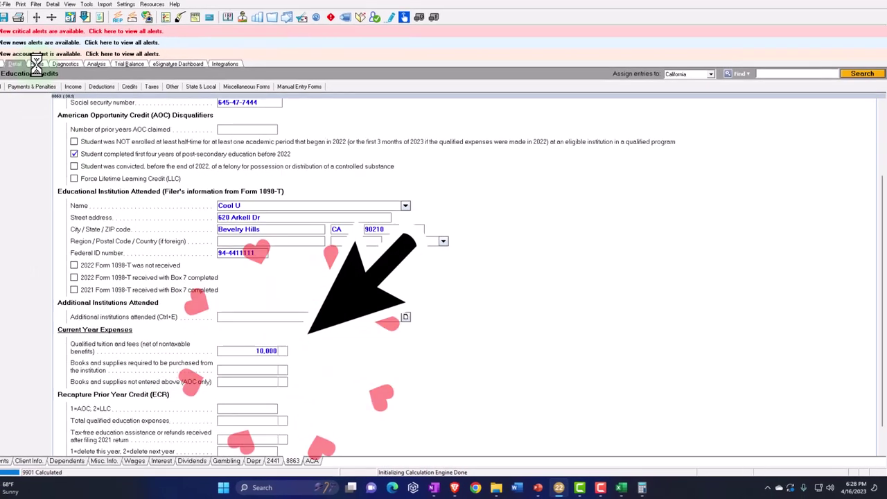
# Check the credits on Form 1040 page 2 and the nonrefundable education credit calculation in Part II of Form 8863.
pyautogui.click(57, 74)
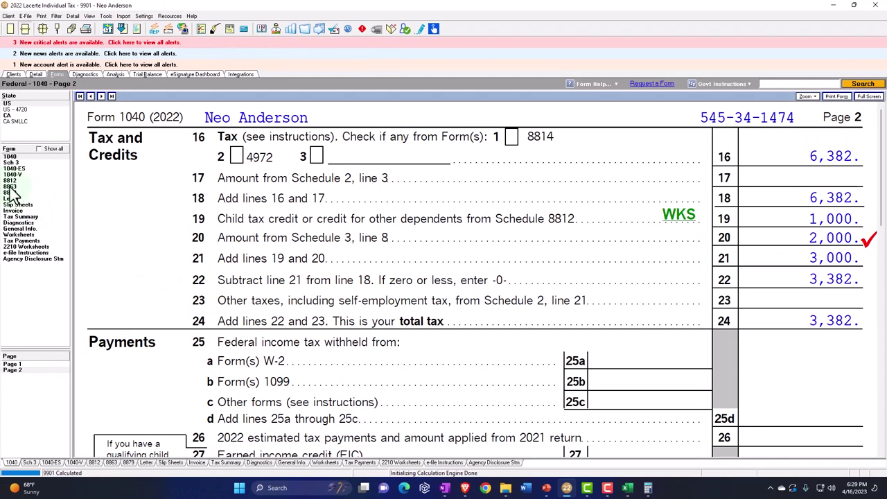
pyautogui.click(10, 186)
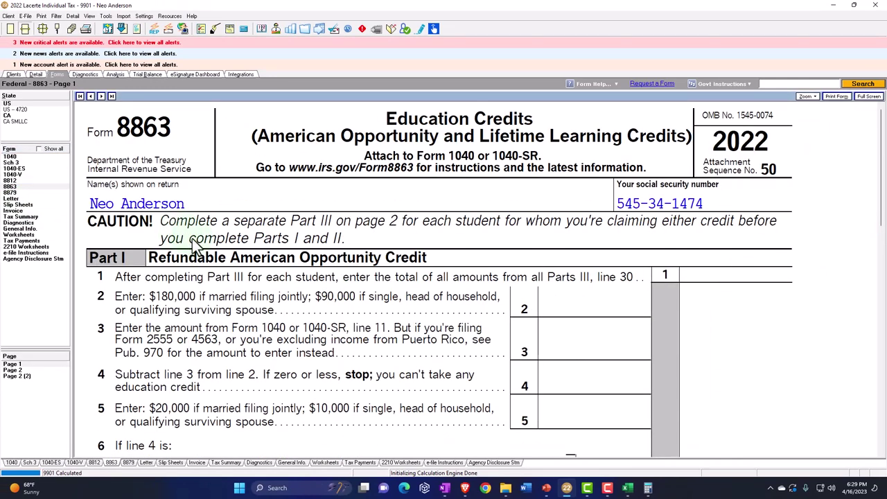
pyautogui.scroll(-10, 195, 243)
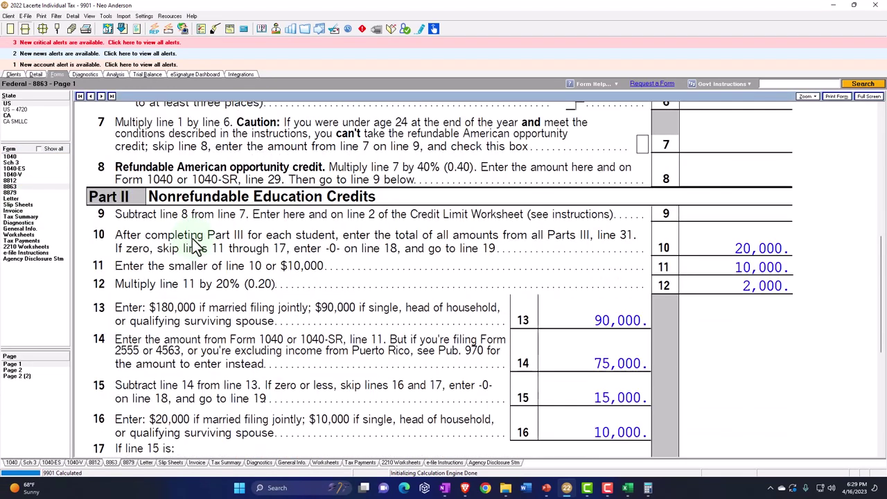
pyautogui.scroll(-1, 195, 242)
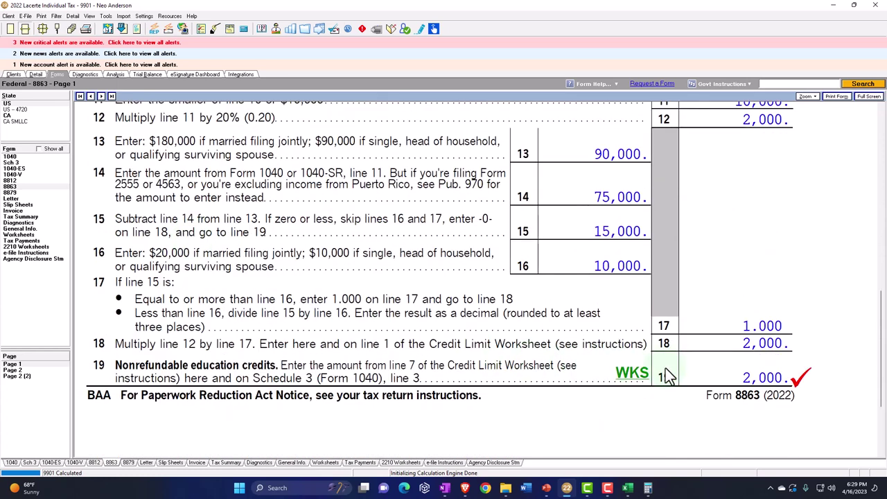
# Clear the second student's disqualifier for having completed the first four years of post-secondary education before 2022.
pyautogui.click(36, 75)
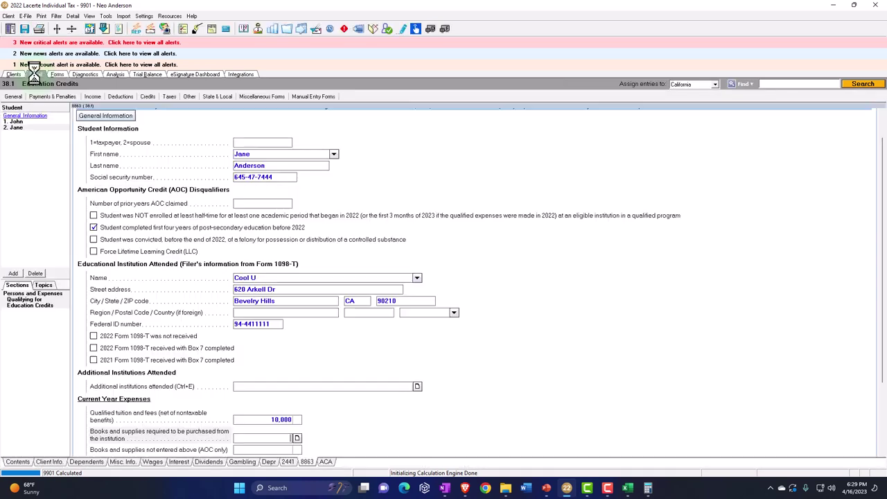
pyautogui.click(95, 228)
pyautogui.click(95, 228)
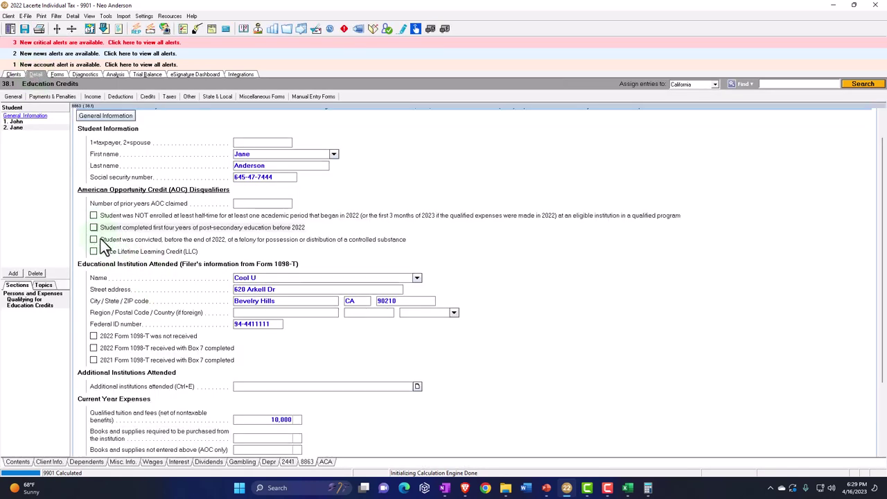
# Check line 19 of Form 8863, then the line 20 credit, total tax and line 29 on Form 1040 page 2.
pyautogui.click(57, 75)
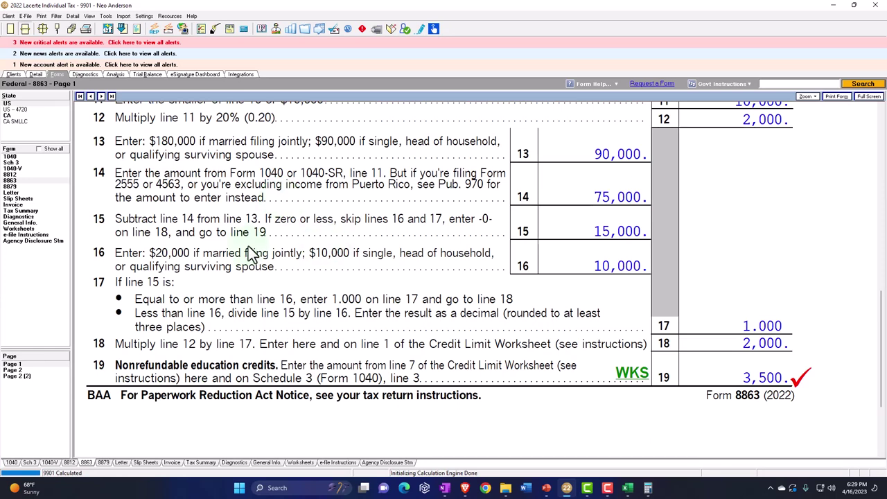
pyautogui.click(10, 156)
pyautogui.click(23, 371)
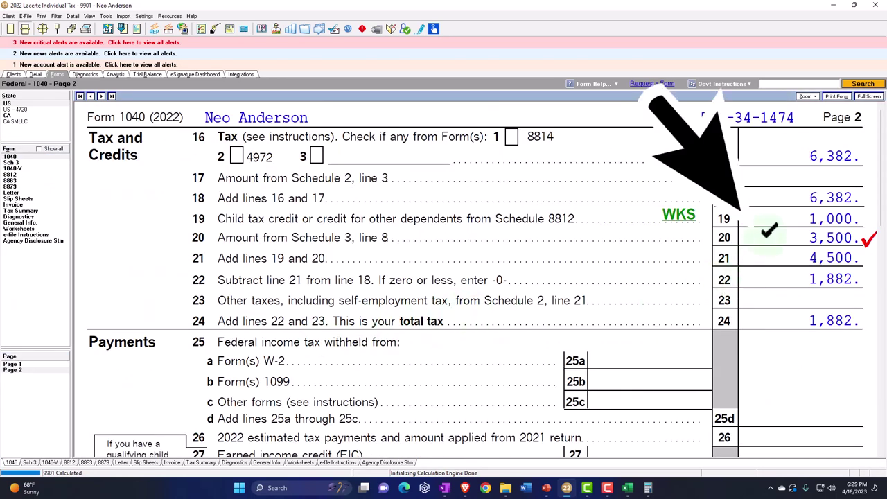
pyautogui.scroll(-3, 768, 232)
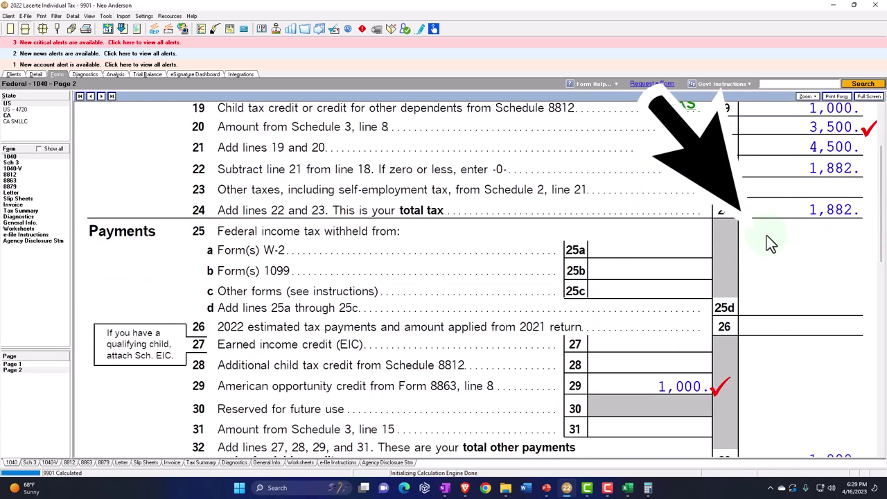
# Mark the second student as not enrolled at least half-time in 2022 and check the credits and total tax on Form 1040 page 2.
pyautogui.click(35, 75)
pyautogui.click(93, 246)
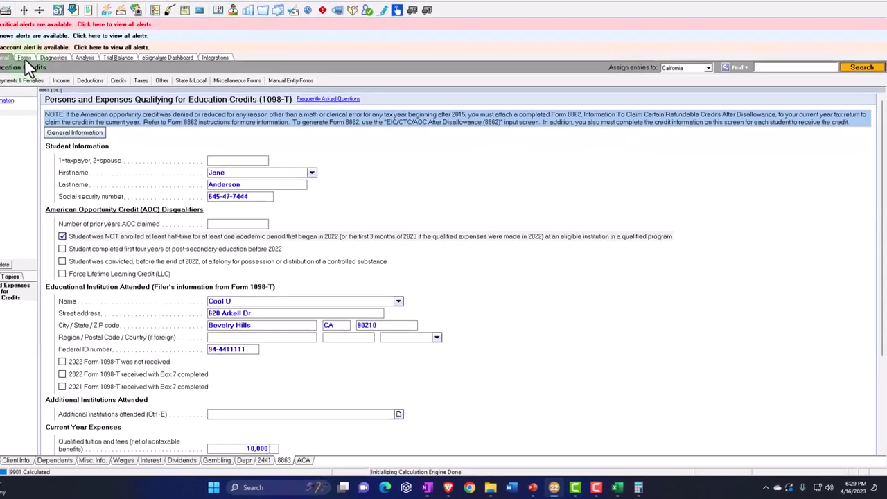
pyautogui.click(24, 58)
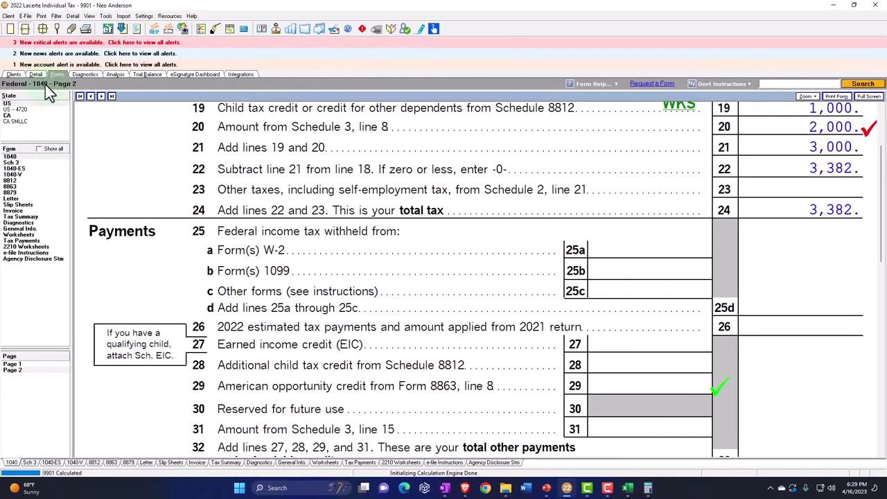
# Clear the second student's half-time enrollment disqualifier and return to Form 1040 page 2.
pyautogui.click(35, 73)
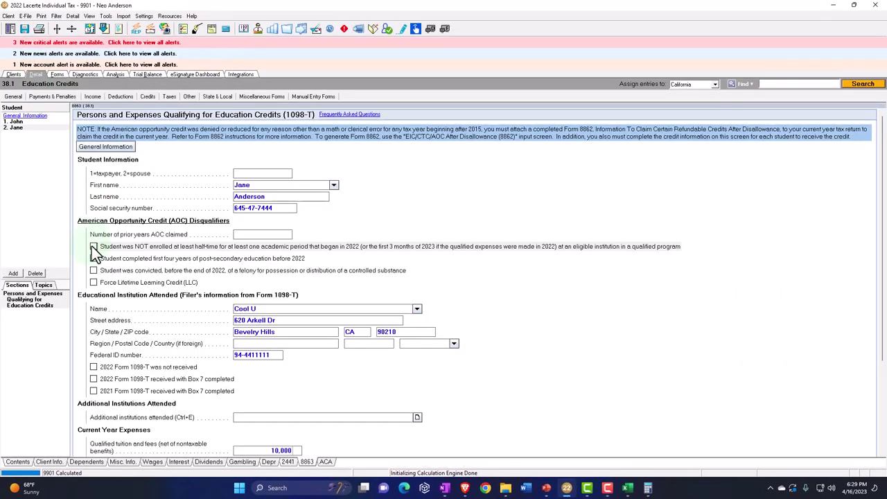
pyautogui.click(57, 74)
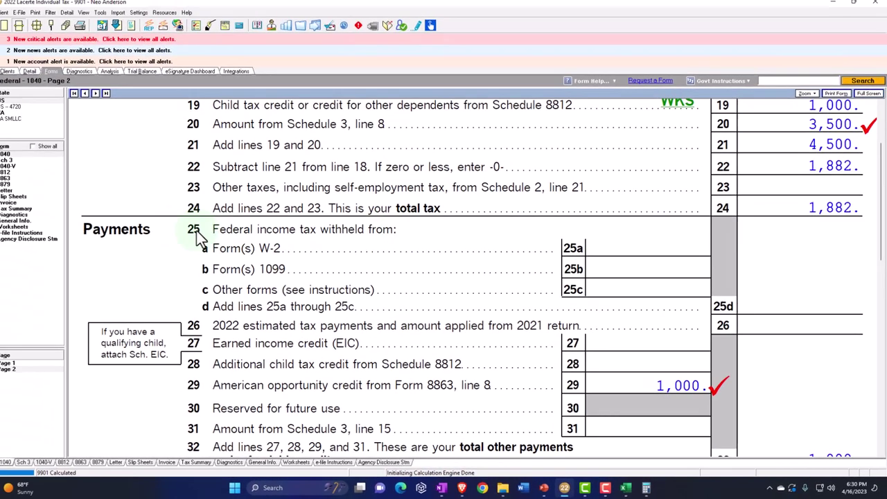
# Examine line 19 on Form 8863 page 1 and the first student's institution details and eligibility answers in Part III.
pyautogui.click(15, 179)
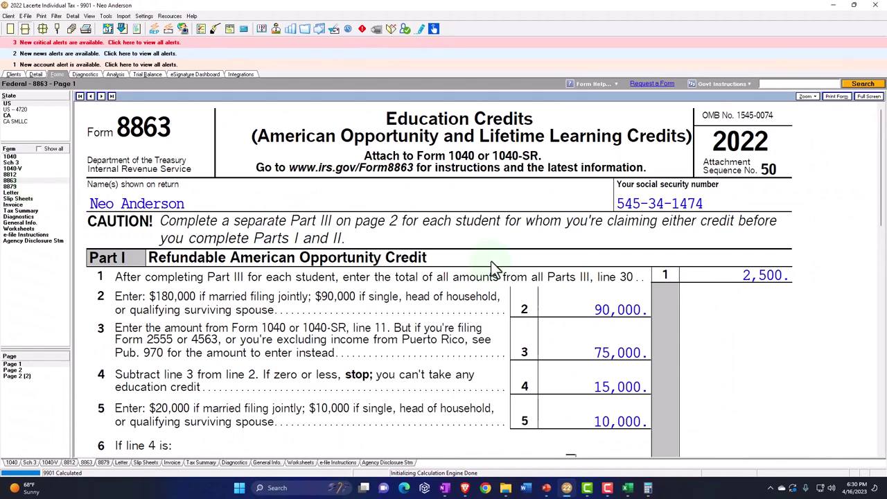
pyautogui.scroll(-3, 491, 261)
pyautogui.scroll(-5, 492, 261)
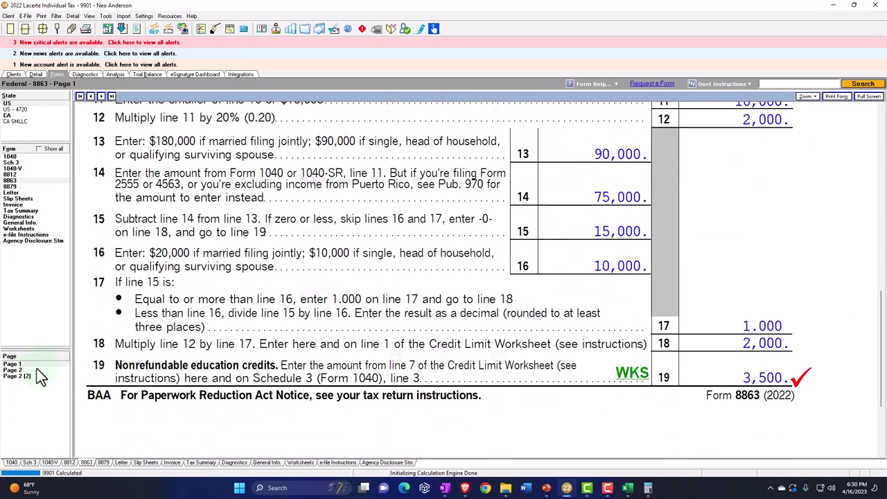
pyautogui.click(36, 371)
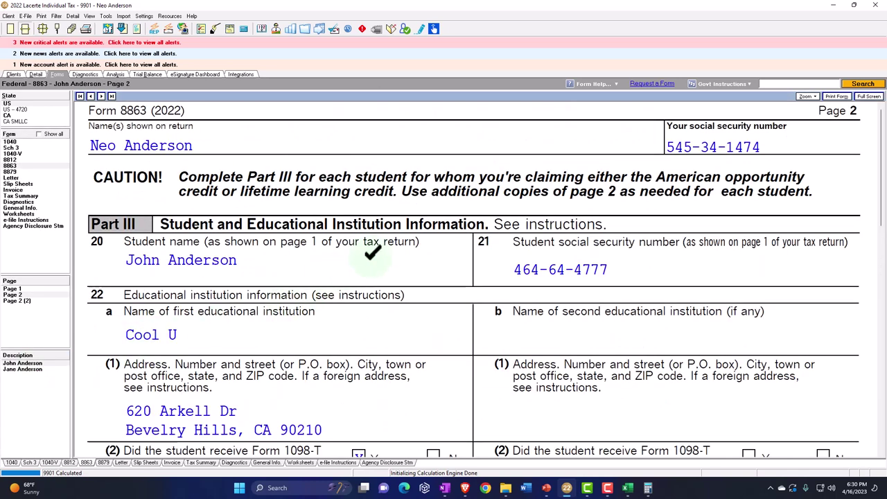
pyautogui.scroll(-3, 372, 255)
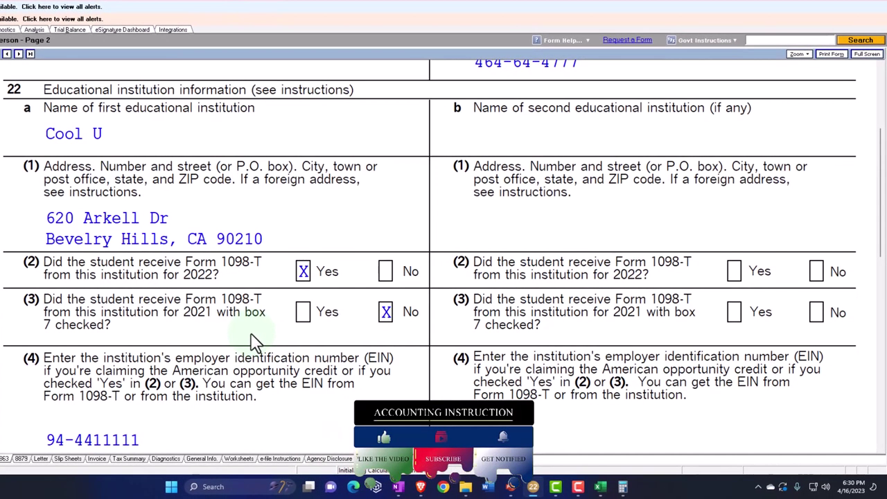
pyautogui.scroll(-2, 257, 340)
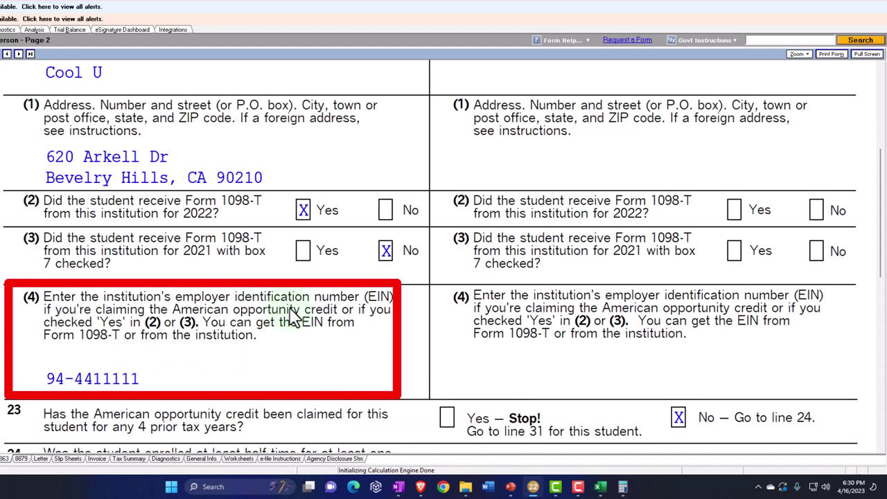
pyautogui.scroll(-4, 295, 318)
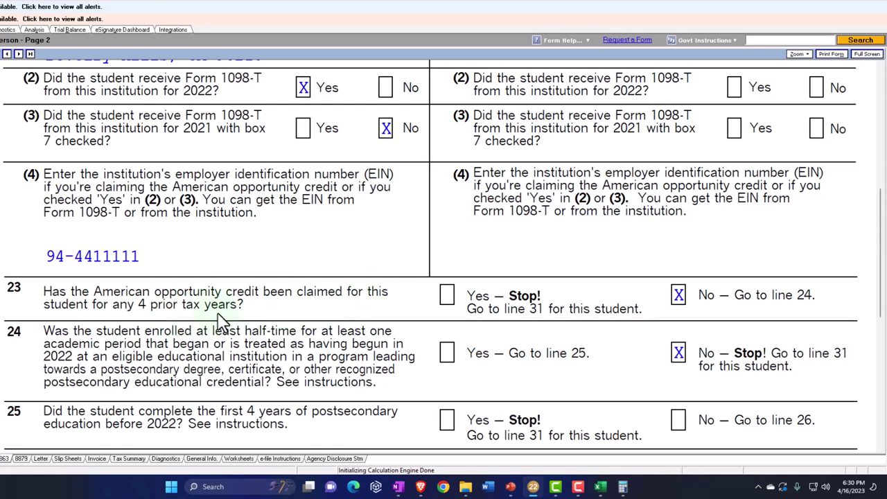
pyautogui.scroll(-1, 218, 320)
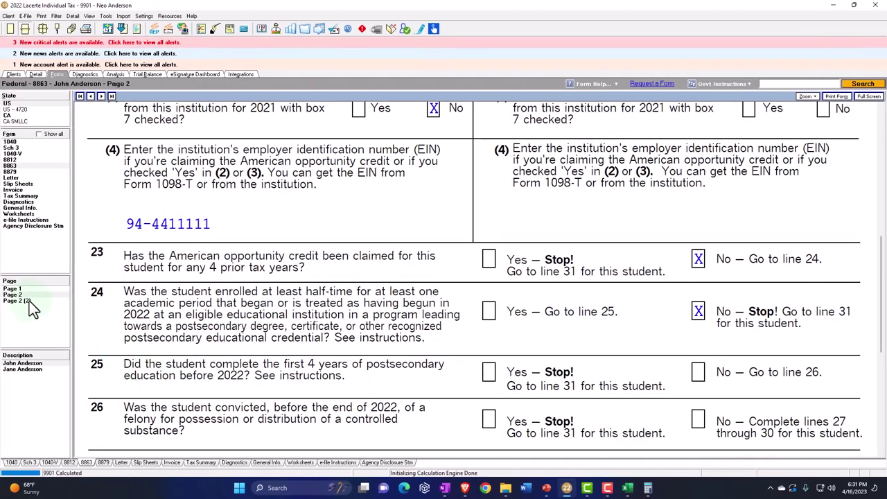
# Compare the second student's answers on Form 8863 lines 23 to 26 with the first student's, including the first student's line 31 expenses.
pyautogui.click(29, 301)
pyautogui.scroll(-12, 273, 312)
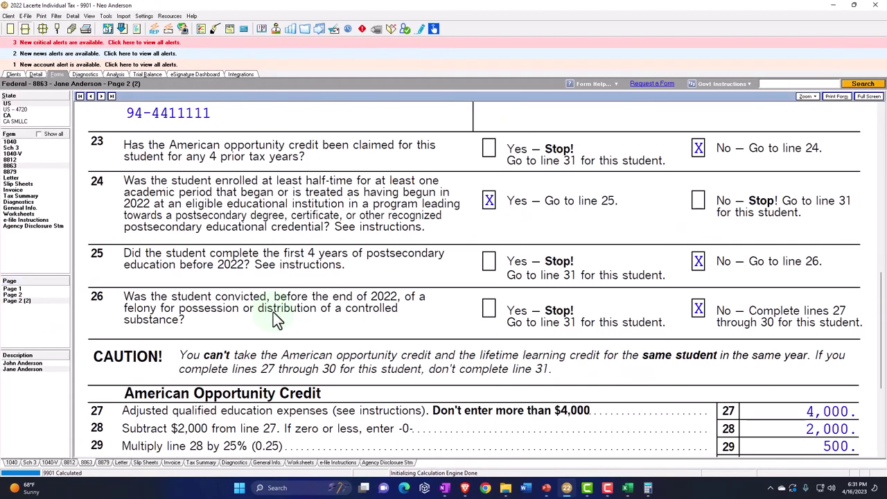
pyautogui.click(20, 295)
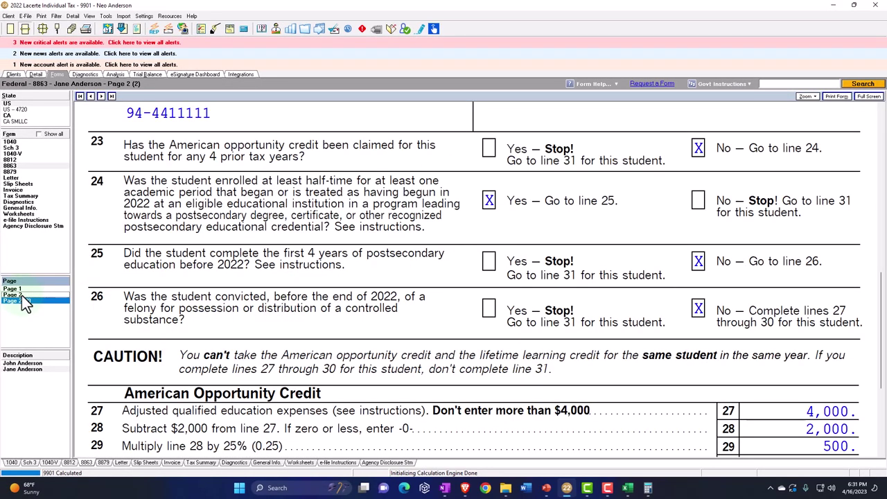
pyautogui.scroll(-5, 326, 312)
pyautogui.scroll(1, 326, 311)
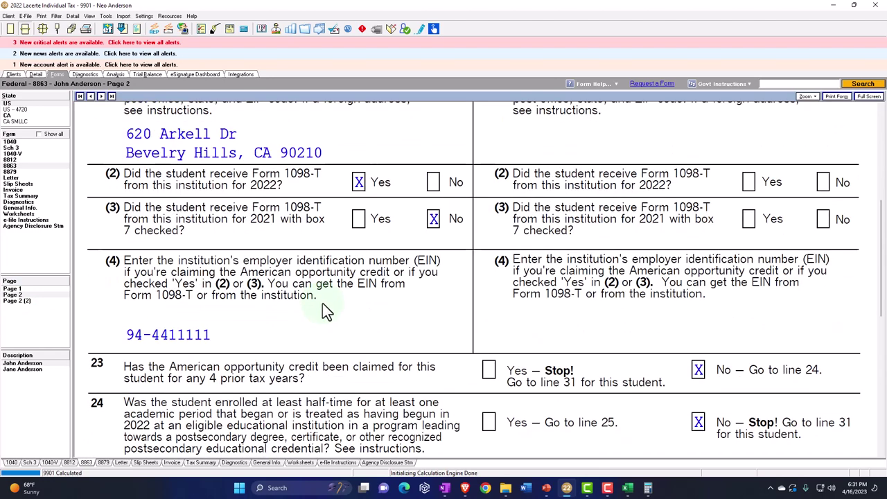
pyautogui.scroll(-4, 325, 311)
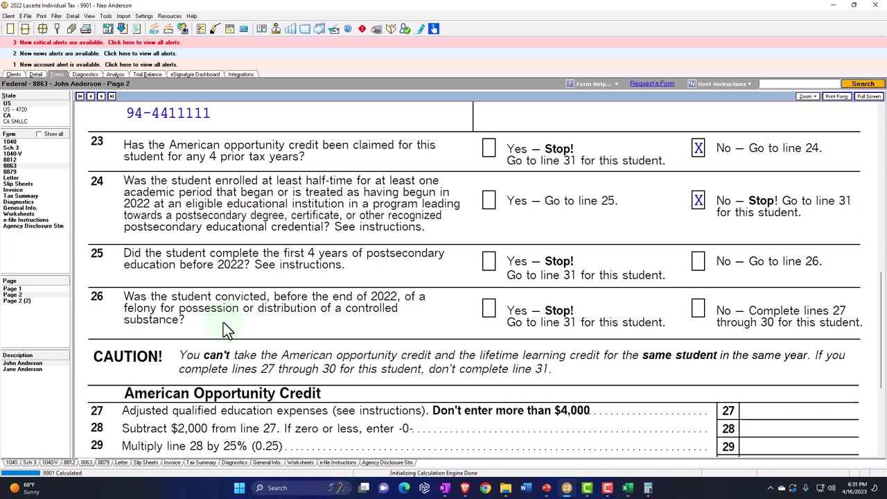
pyautogui.scroll(-3, 224, 322)
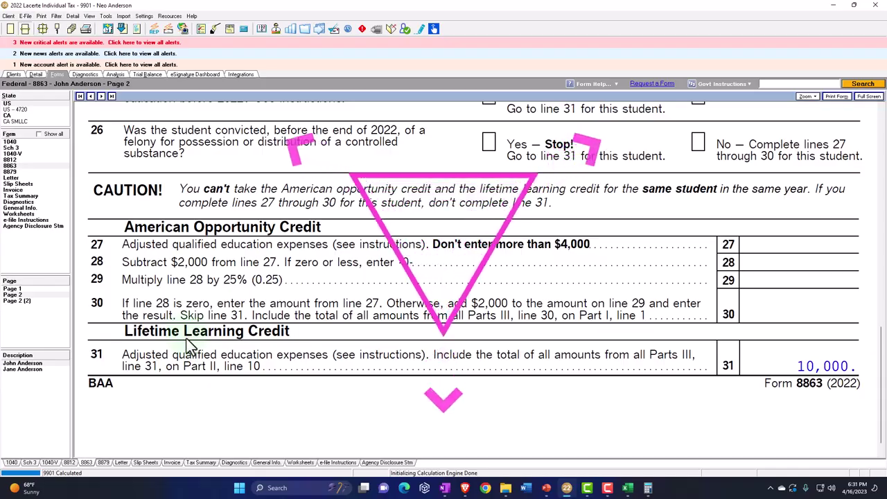
# Examine the second student's eligibility answers and American opportunity credit calculation on lines 27 to 30 of Form 8863.
pyautogui.click(27, 301)
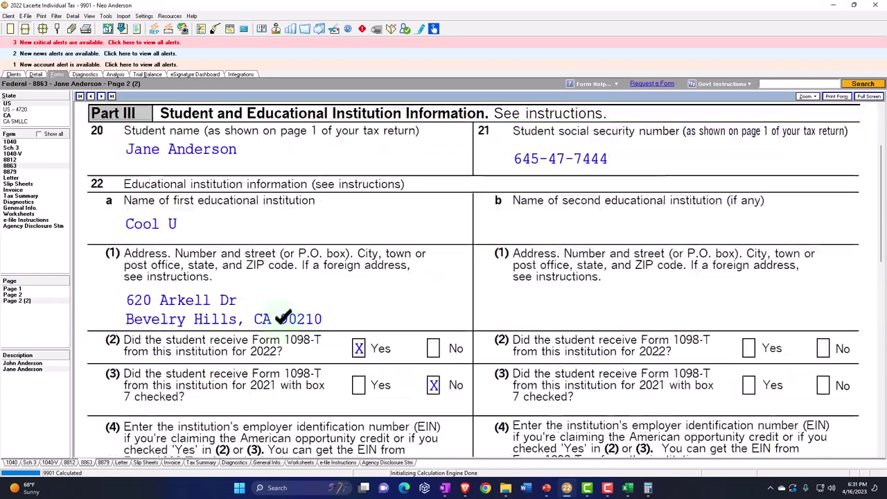
pyautogui.scroll(-6, 281, 322)
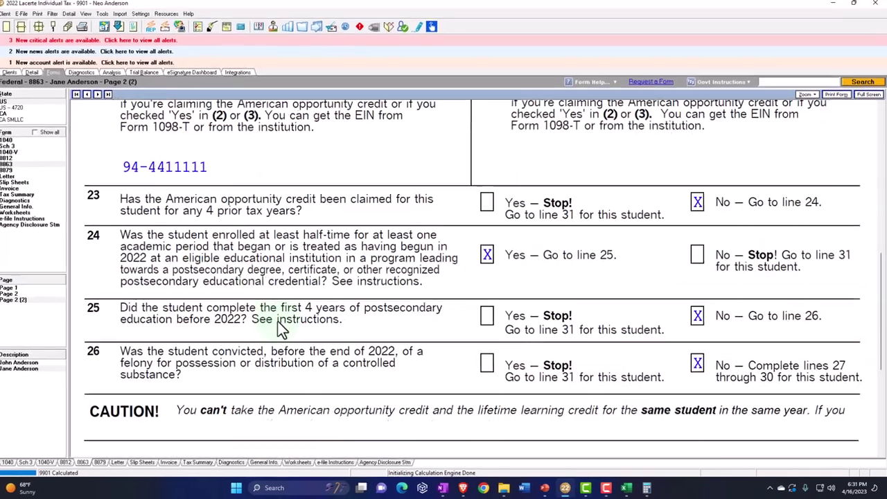
pyautogui.scroll(-3, 281, 322)
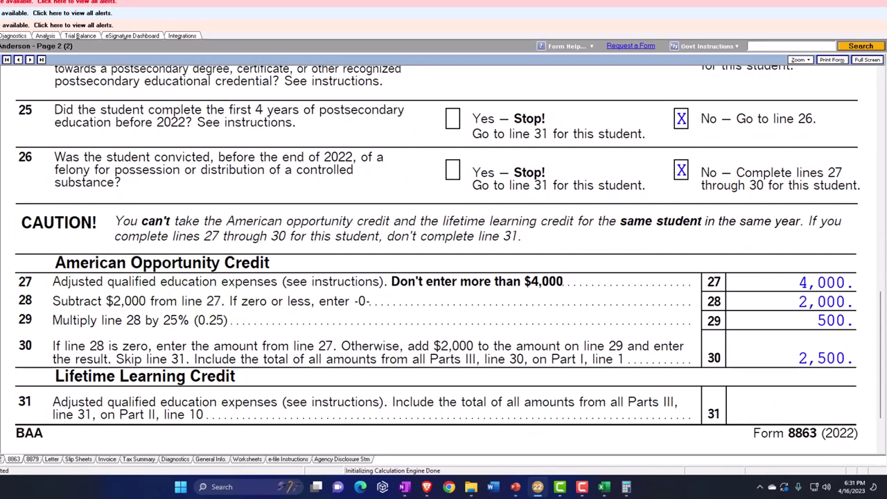
# Trace both students' totals through the refundable credit in Part I and the nonrefundable credits in Part II of Form 8863 page 1.
pyautogui.press('pageup')
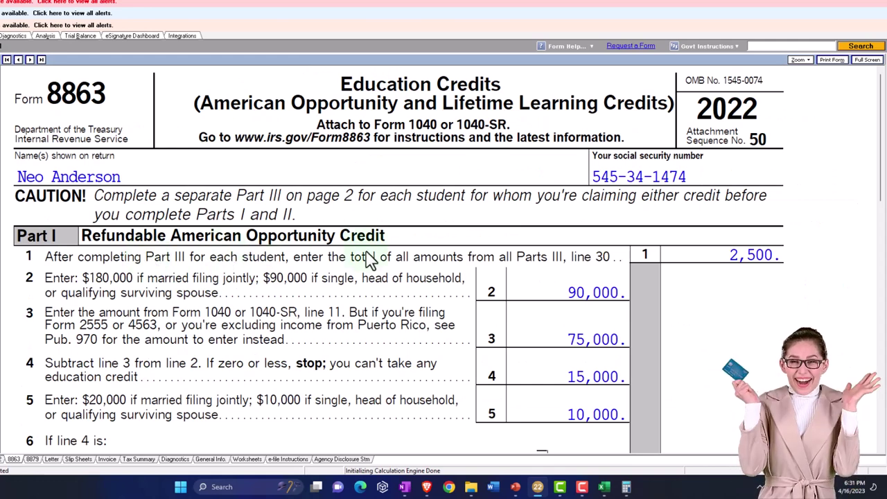
pyautogui.scroll(-1, 386, 262)
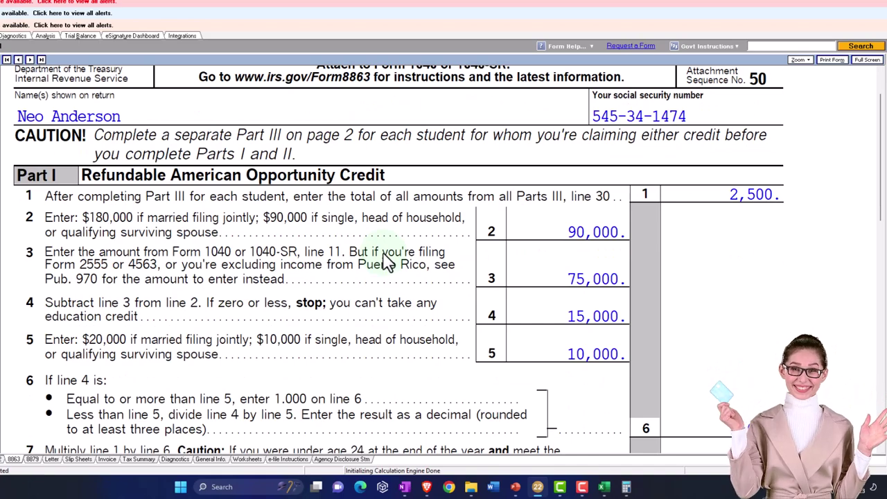
pyautogui.scroll(-3, 387, 262)
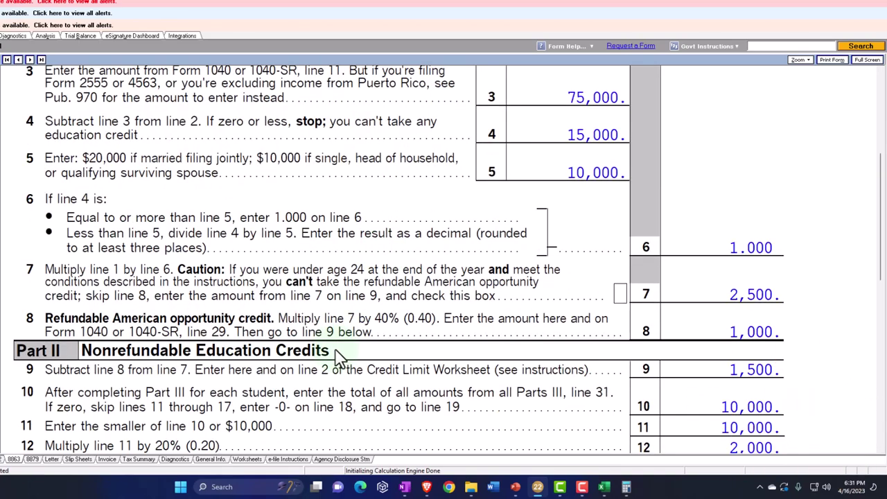
pyautogui.scroll(3, 337, 357)
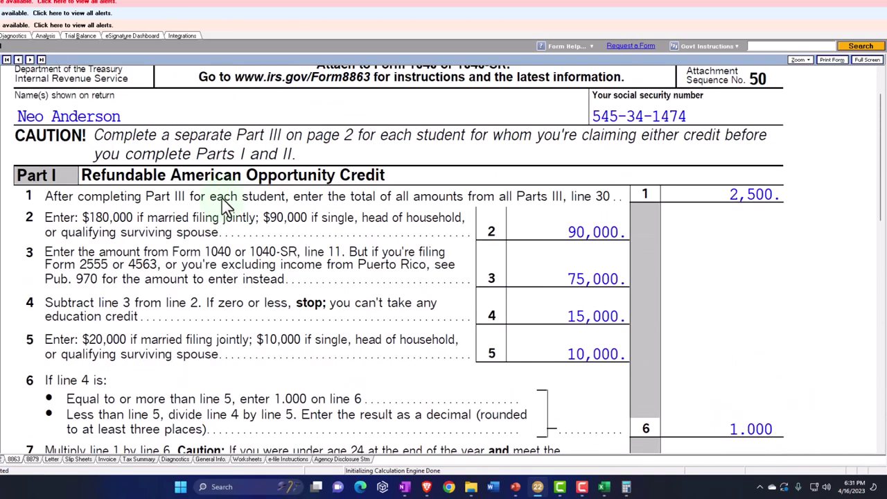
pyautogui.scroll(-4, 204, 208)
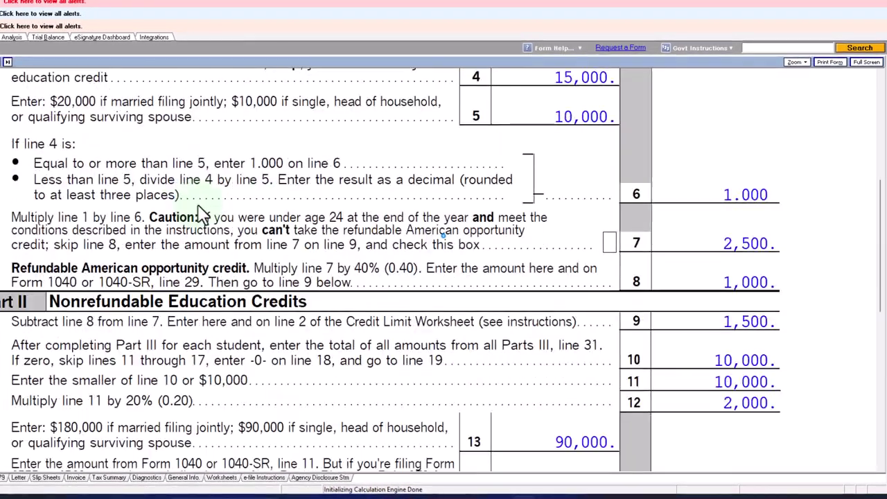
pyautogui.scroll(-1, 201, 215)
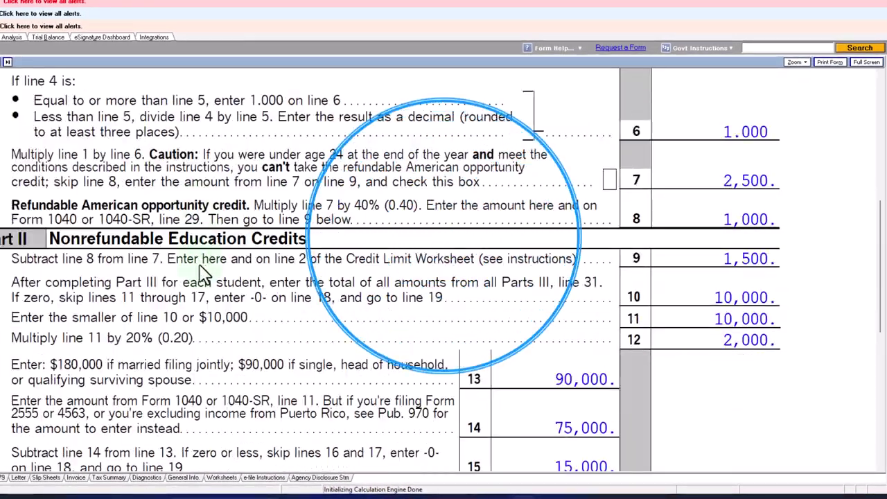
pyautogui.scroll(-1, 208, 270)
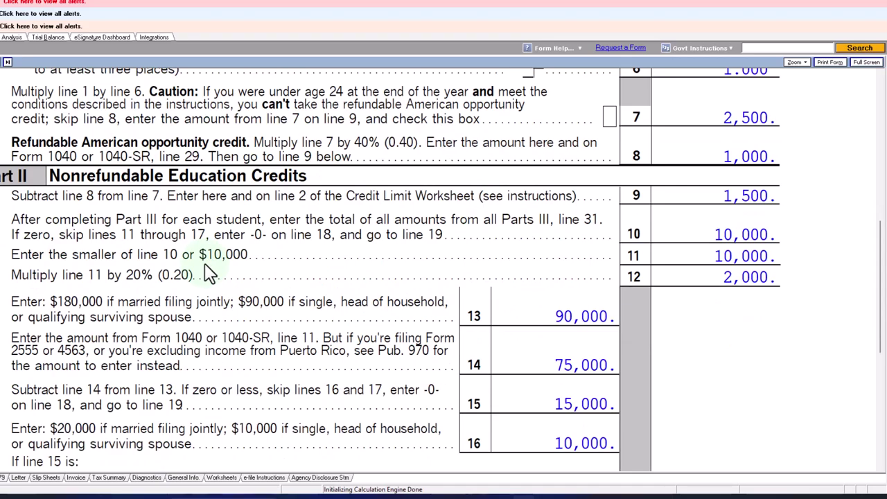
pyautogui.scroll(-2, 210, 274)
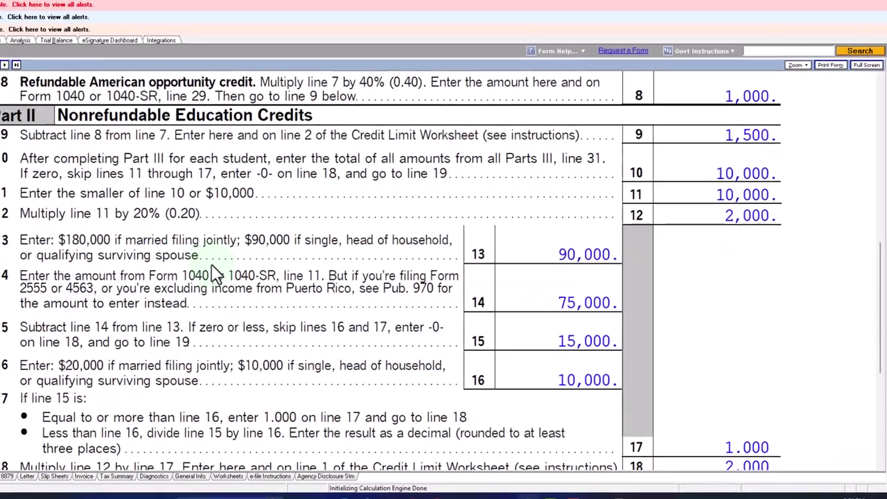